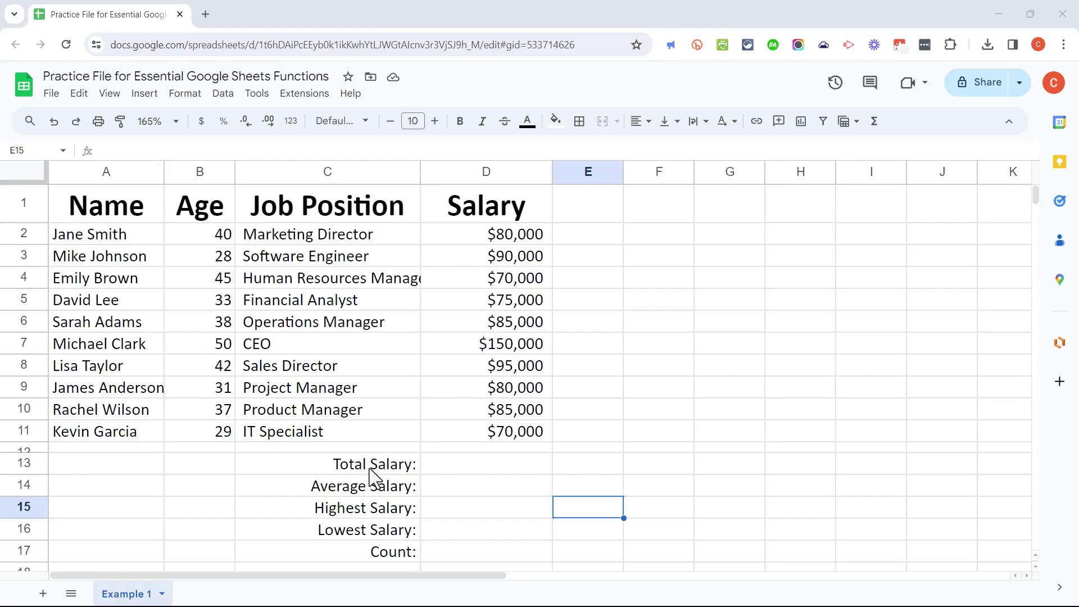
# - Bold the five summary labels in C13:C17, from Total Salary through Count
pyautogui.moveTo(371, 475); pyautogui.dragTo(388, 554)
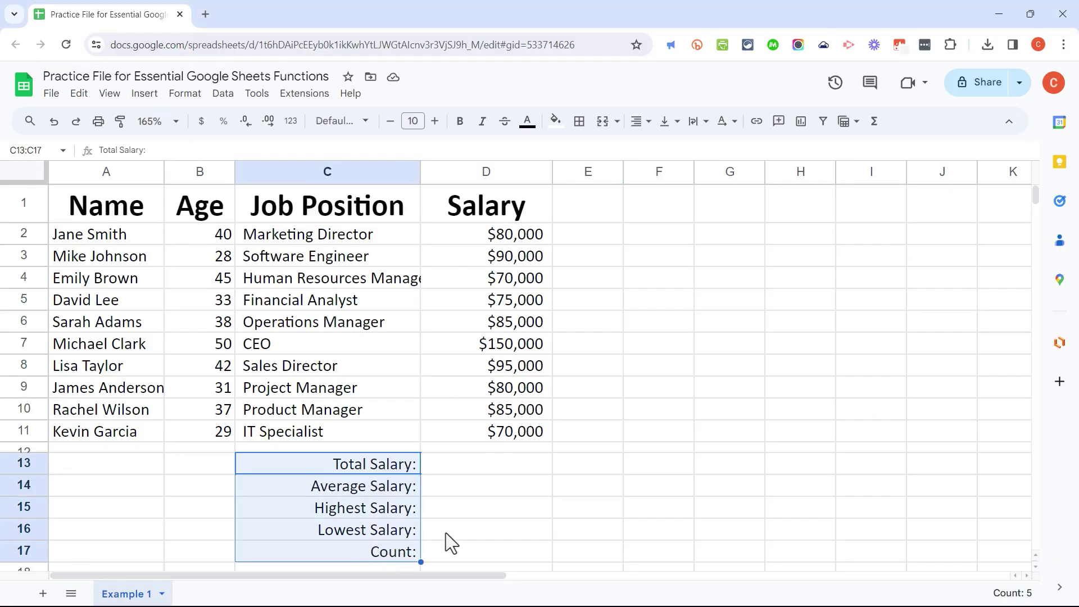
pyautogui.click(461, 135)
pyautogui.click(508, 463)
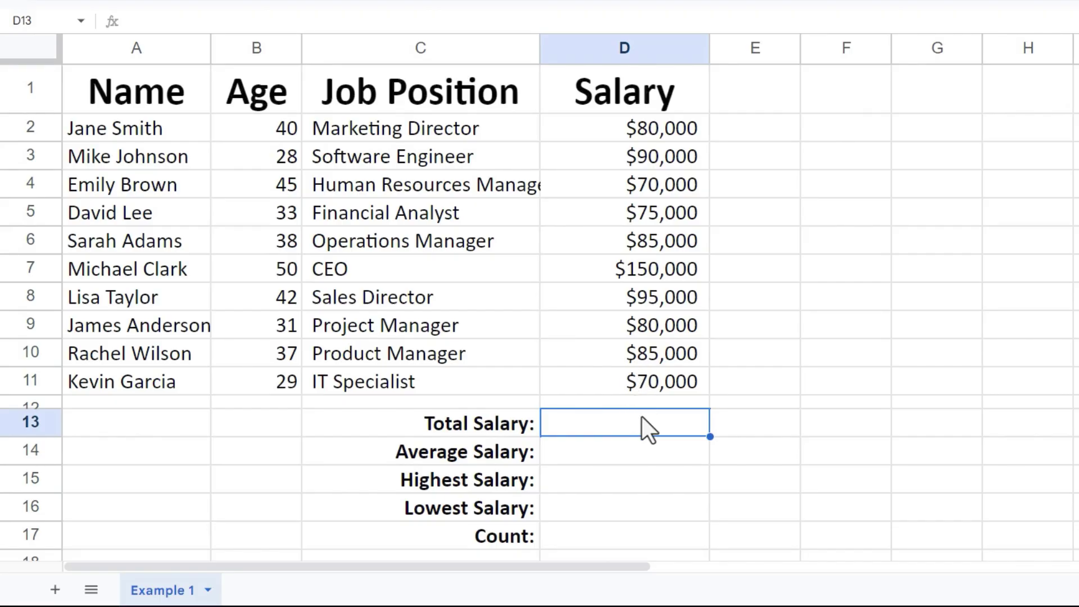
# - Begin the Total Salary formula in D13 with =sum(
pyautogui.write('=')
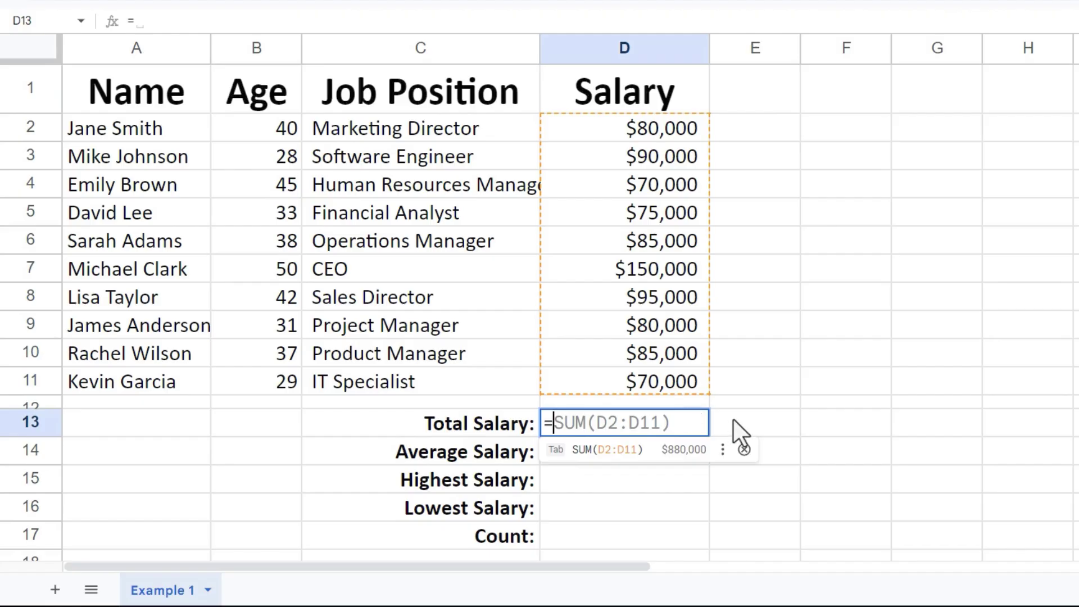
pyautogui.write('sum')
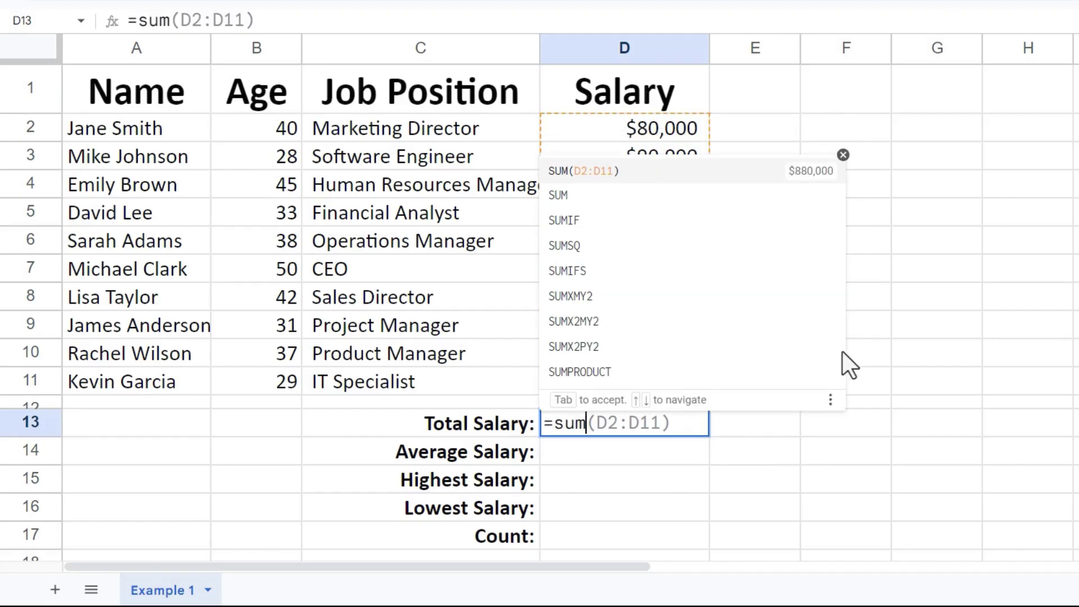
pyautogui.write('(')
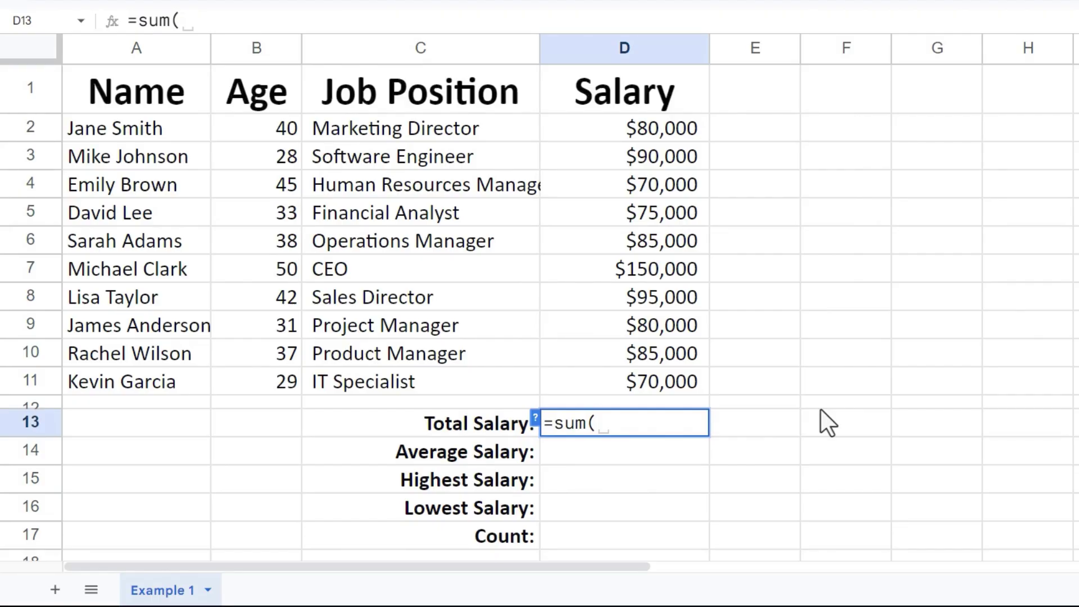
# - Complete D13 as =sum(d2:d11) so Total Salary shows $880,000
pyautogui.moveTo(284, 128); pyautogui.dragTo(251, 380)
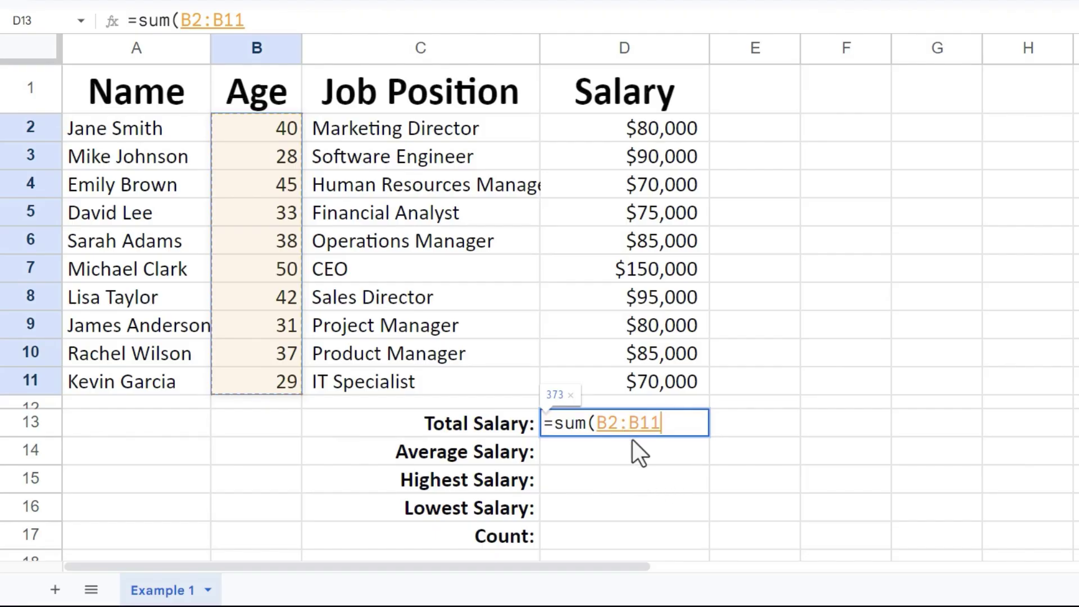
pyautogui.moveTo(662, 423); pyautogui.dragTo(597, 423)
pyautogui.press('BackSpace')
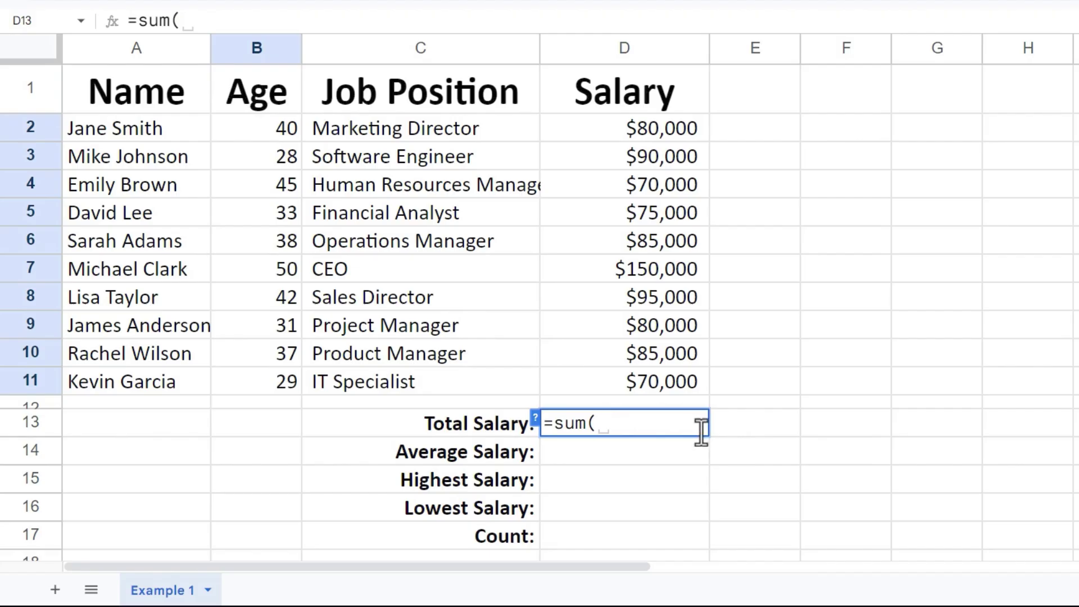
pyautogui.moveTo(647, 128); pyautogui.dragTo(629, 380)
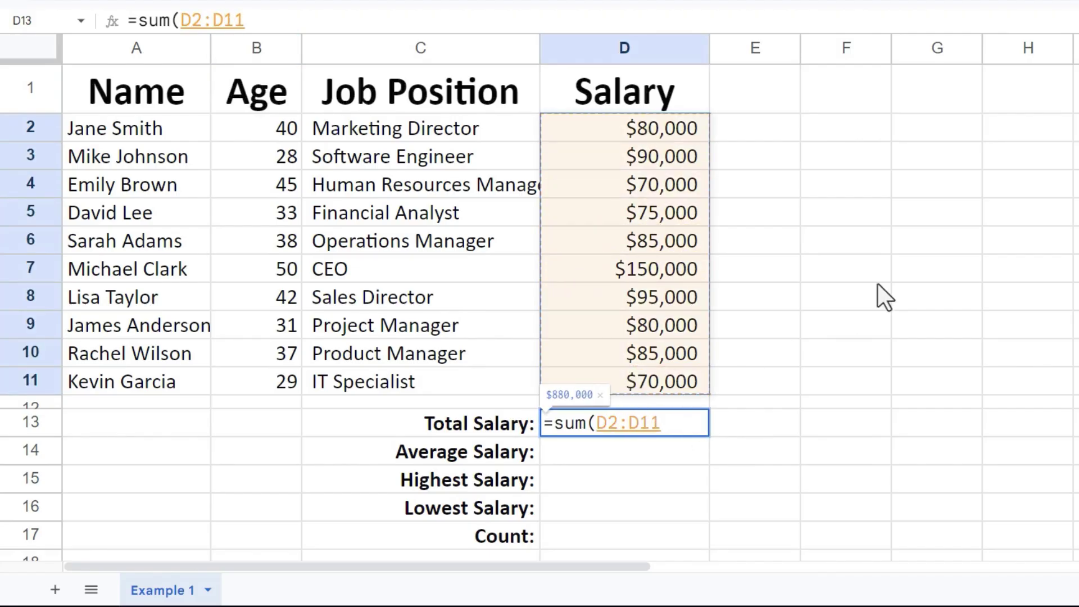
pyautogui.press('BackSpace')
pyautogui.press('BackSpace')
pyautogui.press('BackSpace')
pyautogui.press('BackSpace')
pyautogui.press('BackSpace')
pyautogui.press('BackSpace')
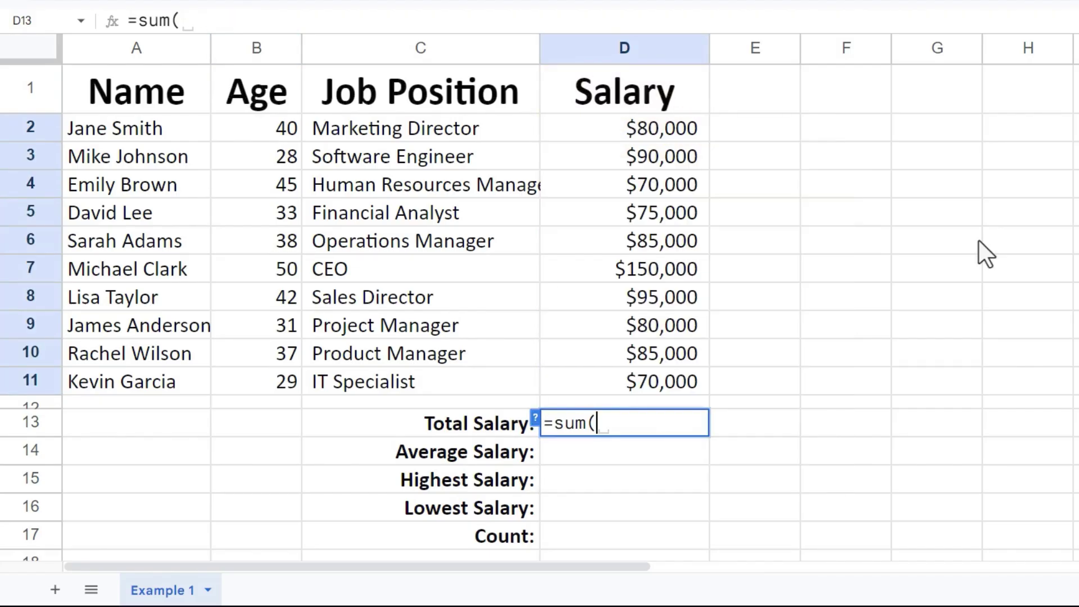
pyautogui.write('d2:')
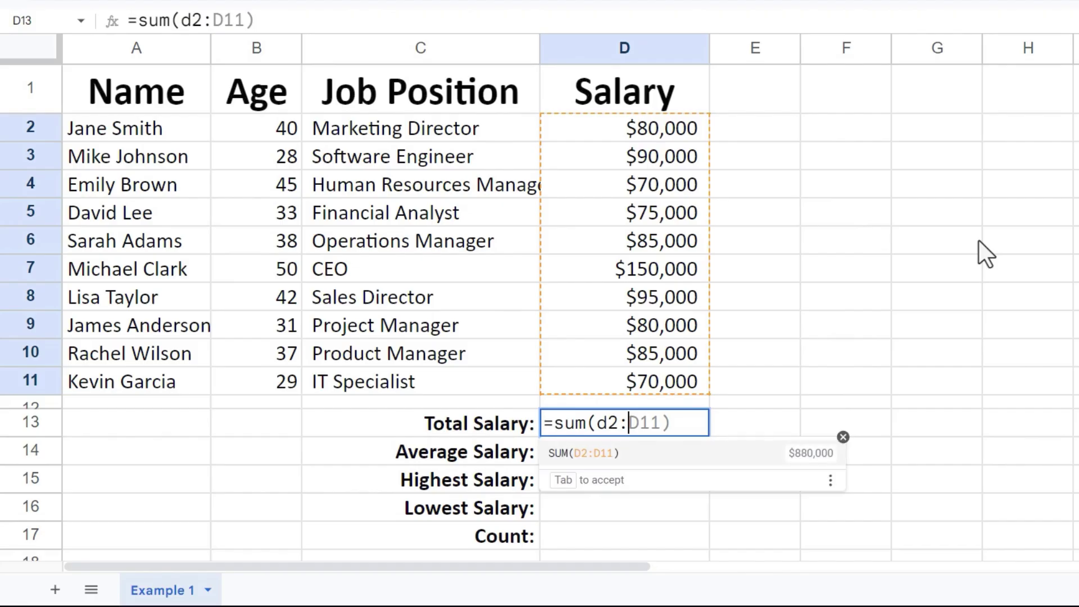
pyautogui.write('d11)')
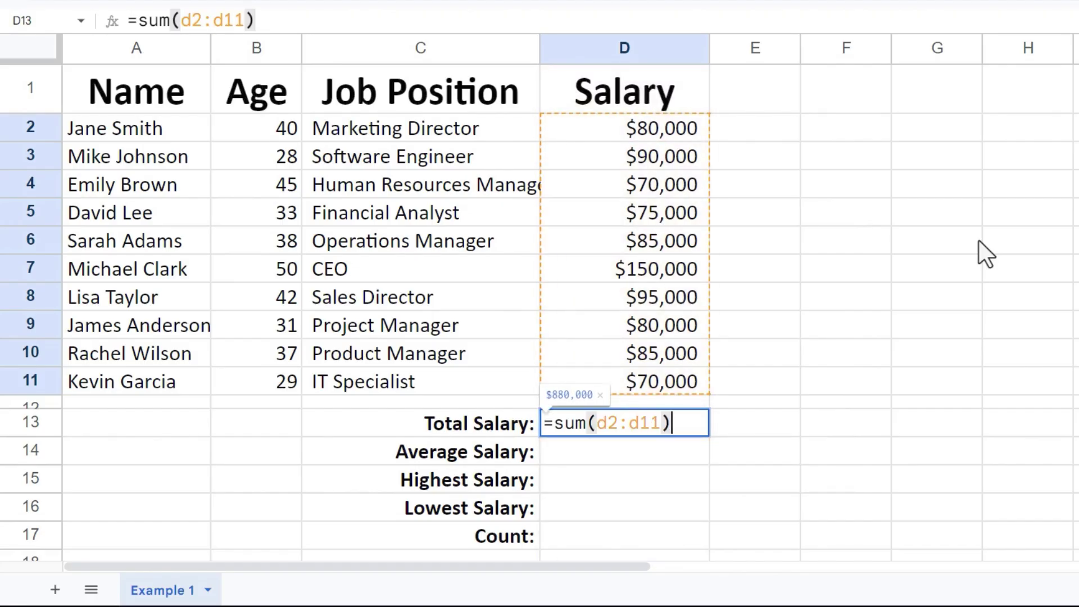
pyautogui.press('Return')
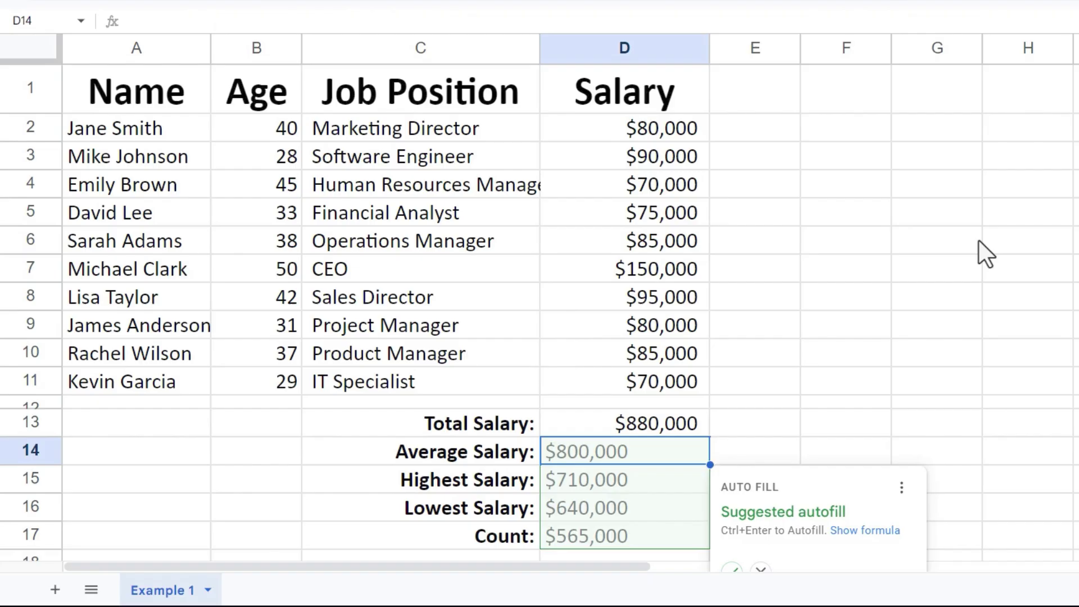
# - Enter =average(D2:D11) in D14 so Average Salary shows $88,000
pyautogui.click(763, 424)
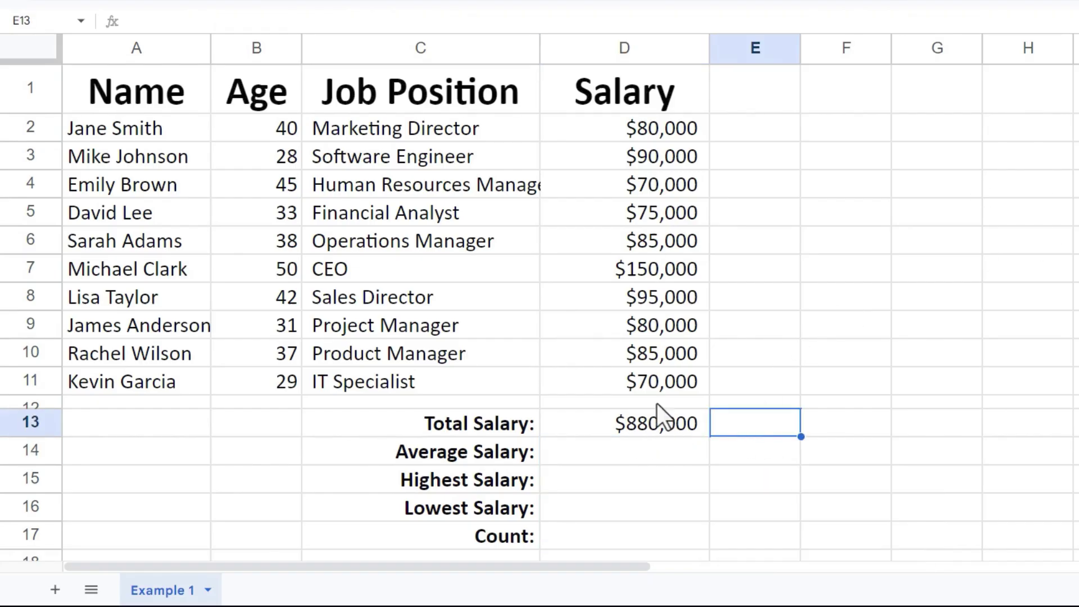
pyautogui.click(640, 456)
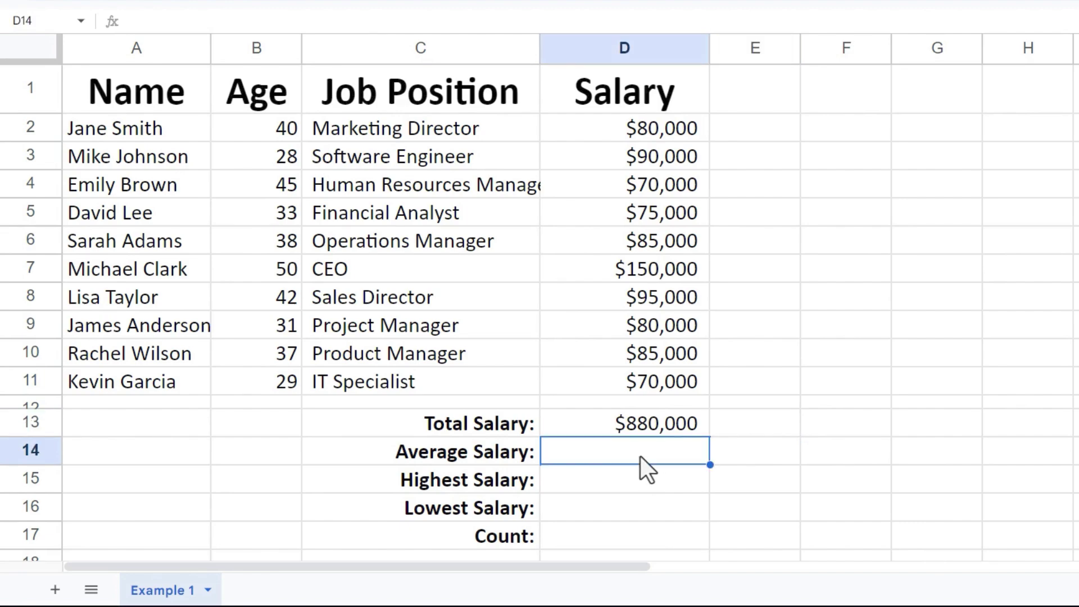
pyautogui.write('=')
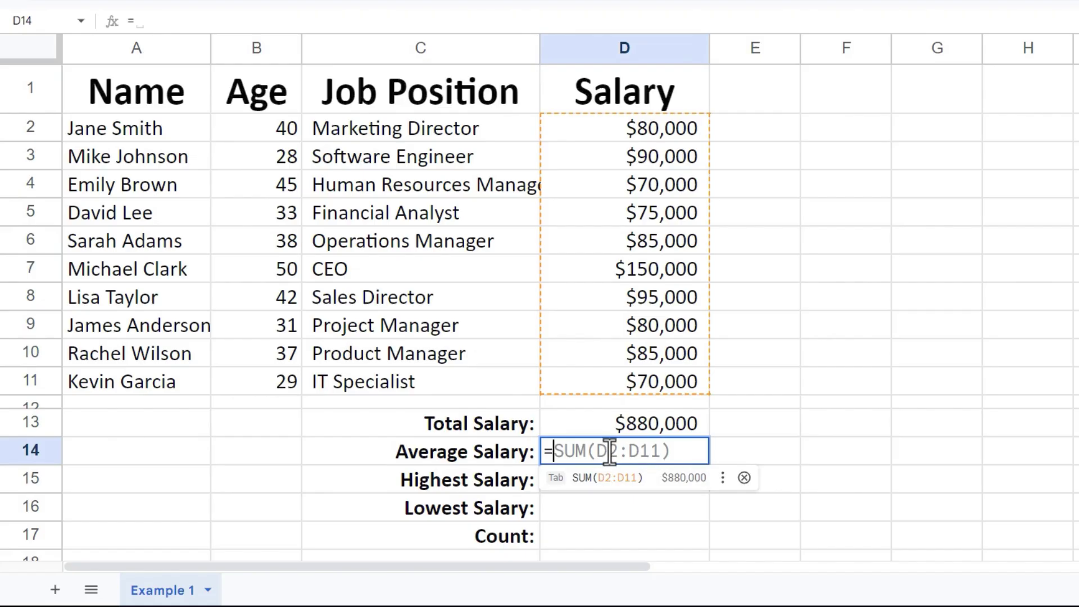
pyautogui.write('avera')
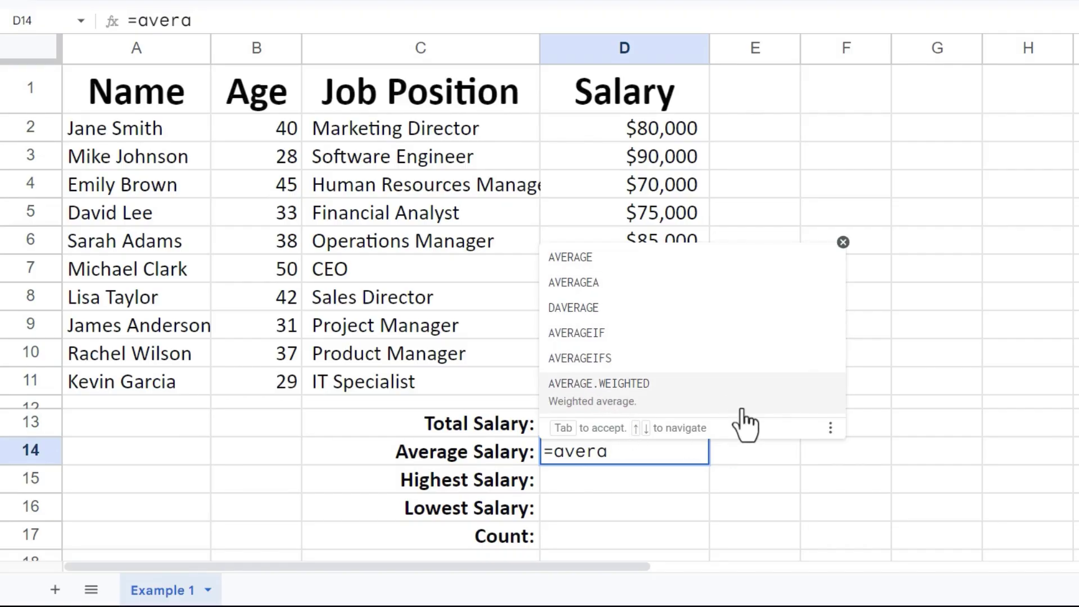
pyautogui.write('ge(')
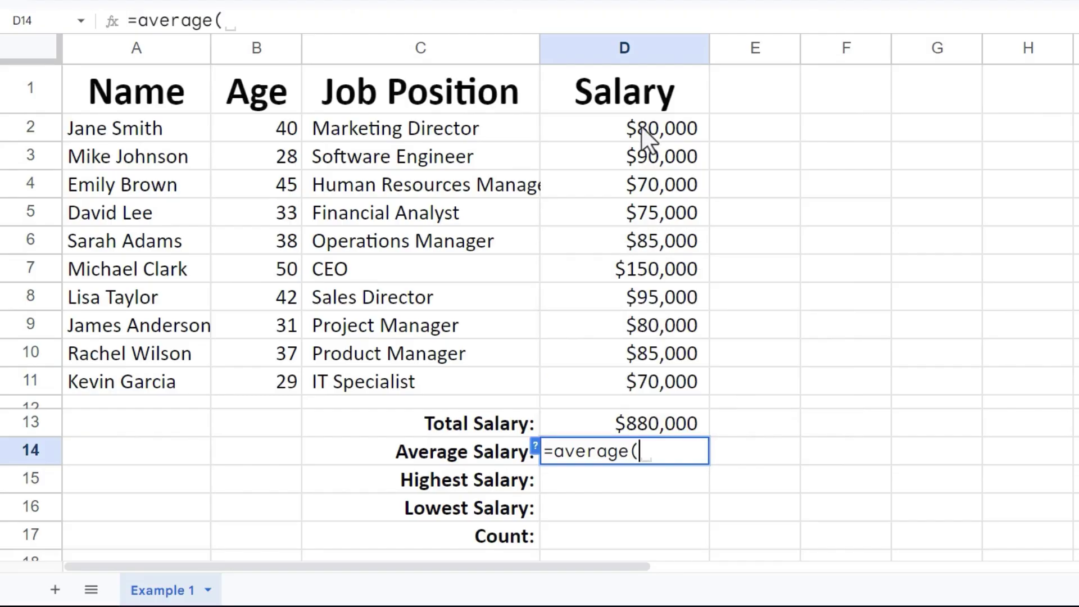
pyautogui.moveTo(642, 125); pyautogui.dragTo(640, 382)
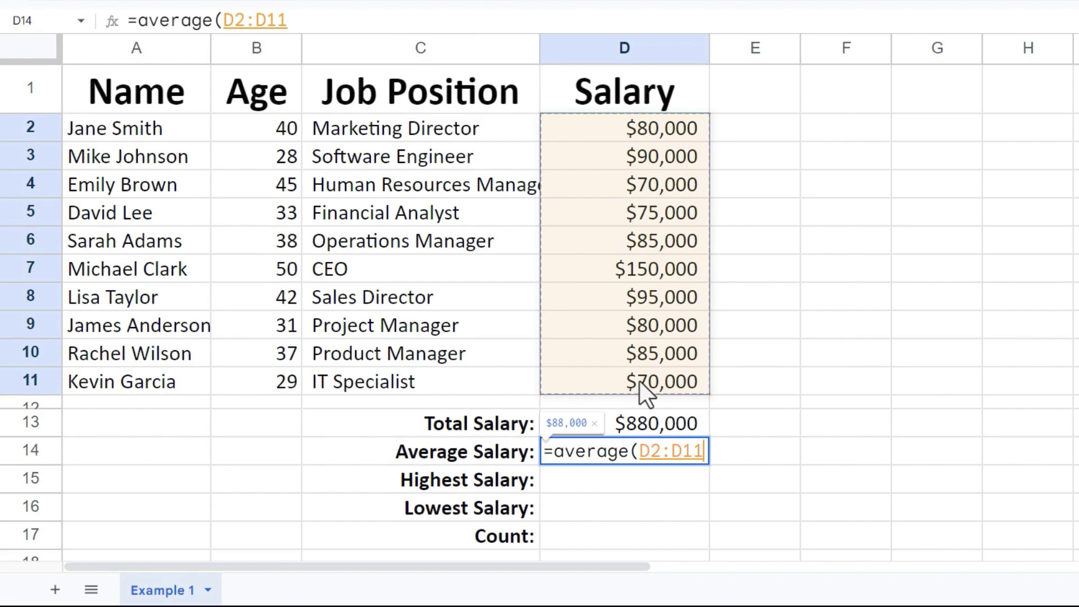
pyautogui.press('Return')
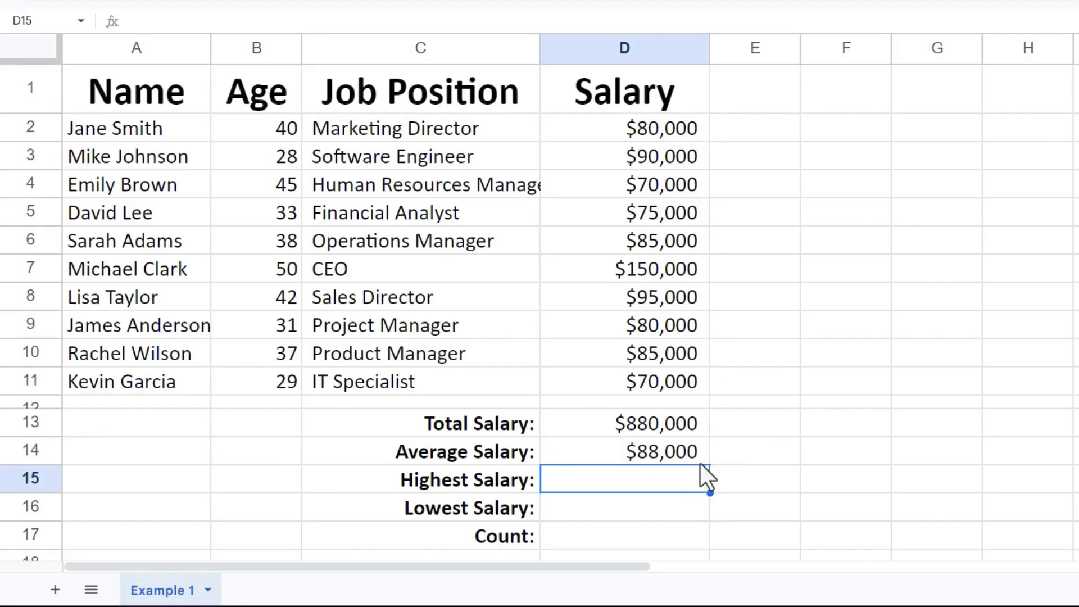
# - Enter =max(d2:d11) in D15 for $150,000 and verify it against D7
pyautogui.click(658, 424)
pyautogui.click(664, 455)
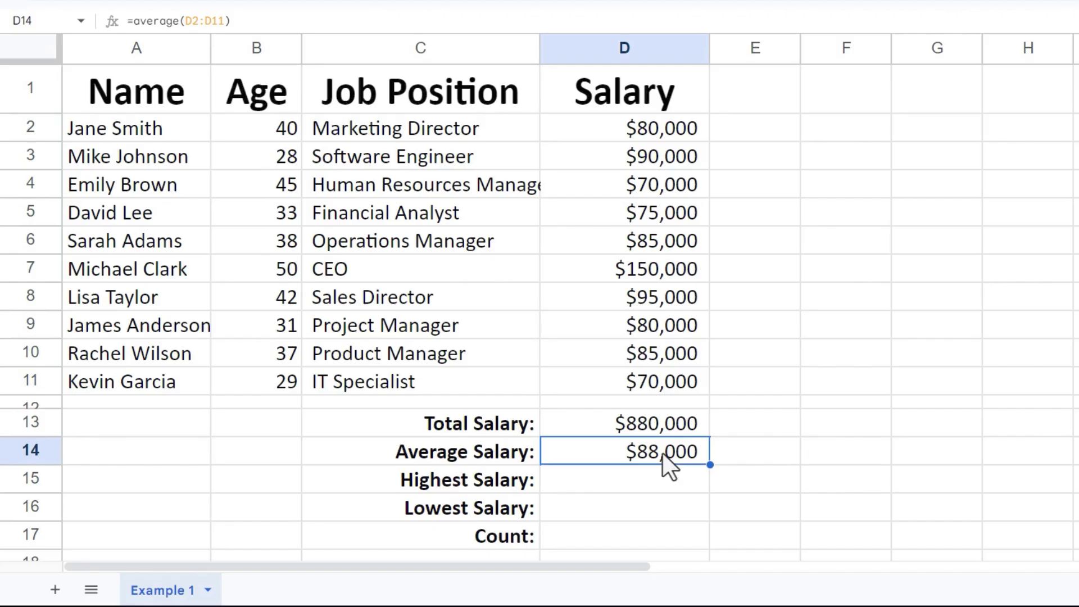
pyautogui.click(652, 482)
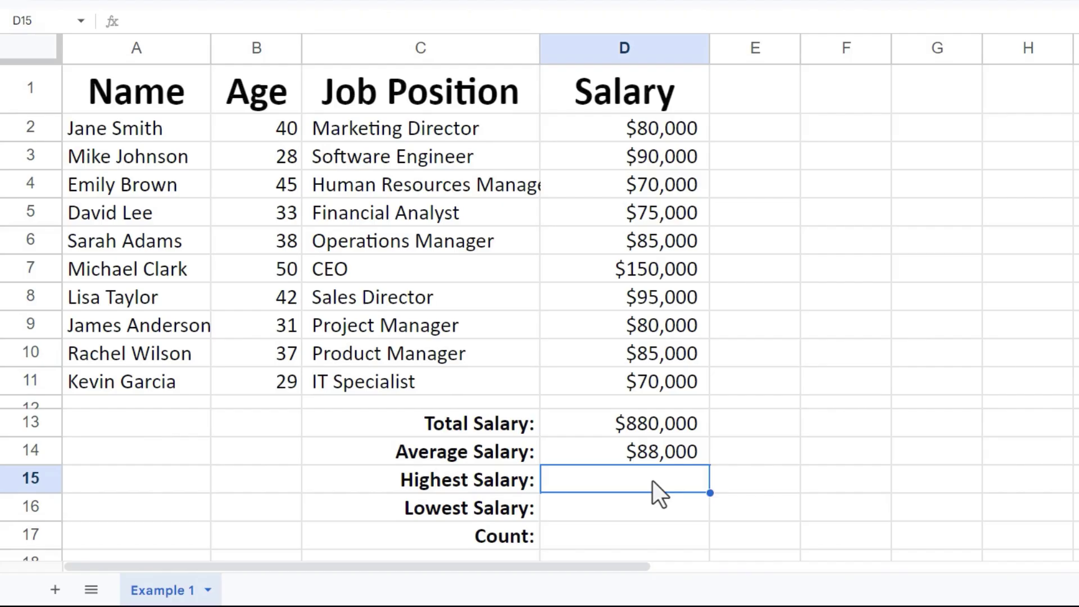
pyautogui.write('=max(')
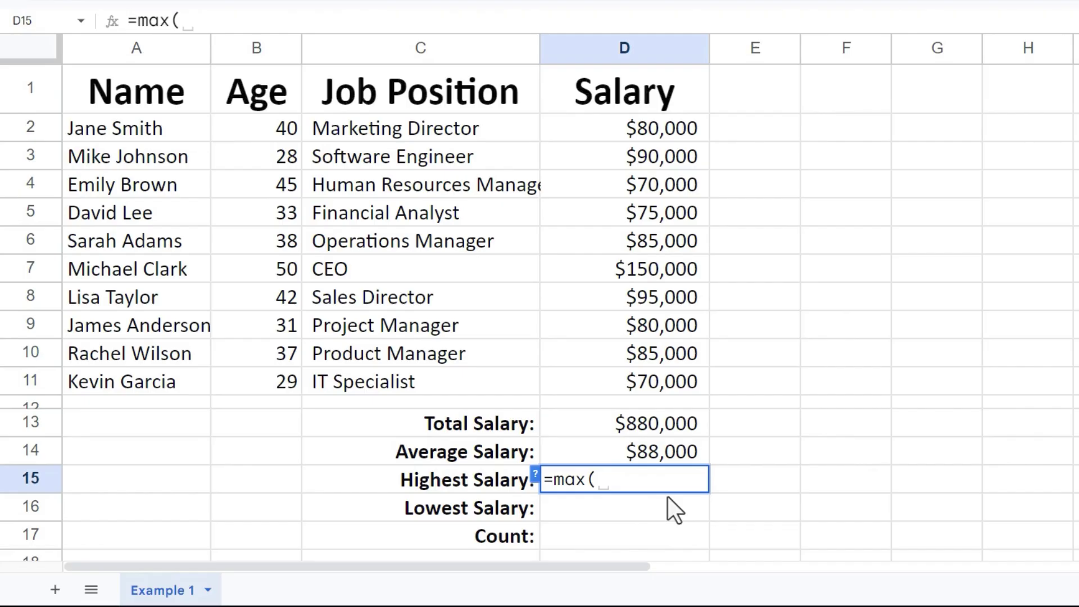
pyautogui.write('d2')
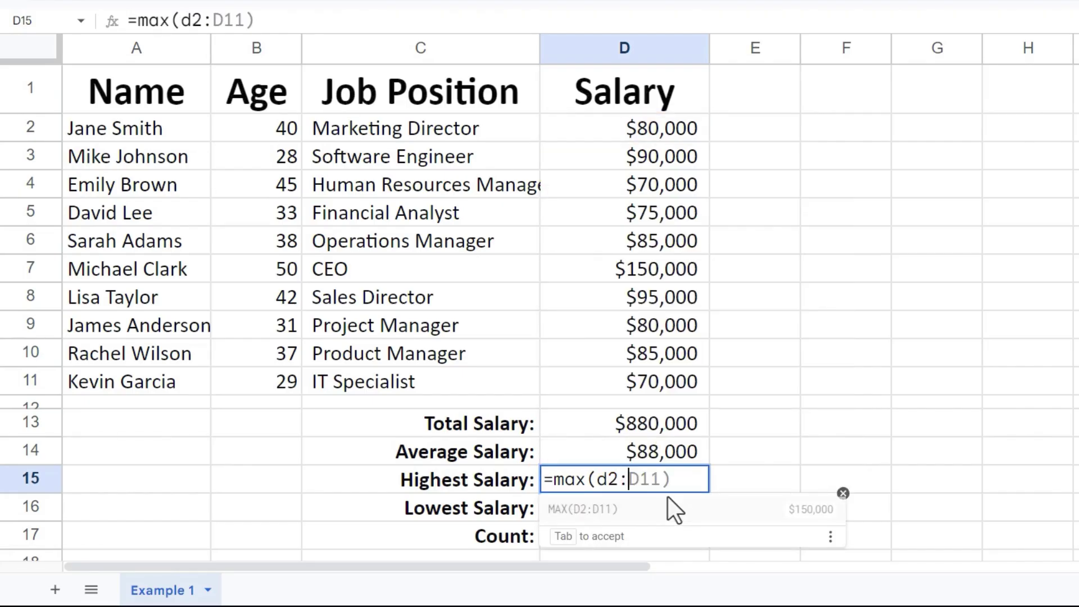
pyautogui.write(':d11)')
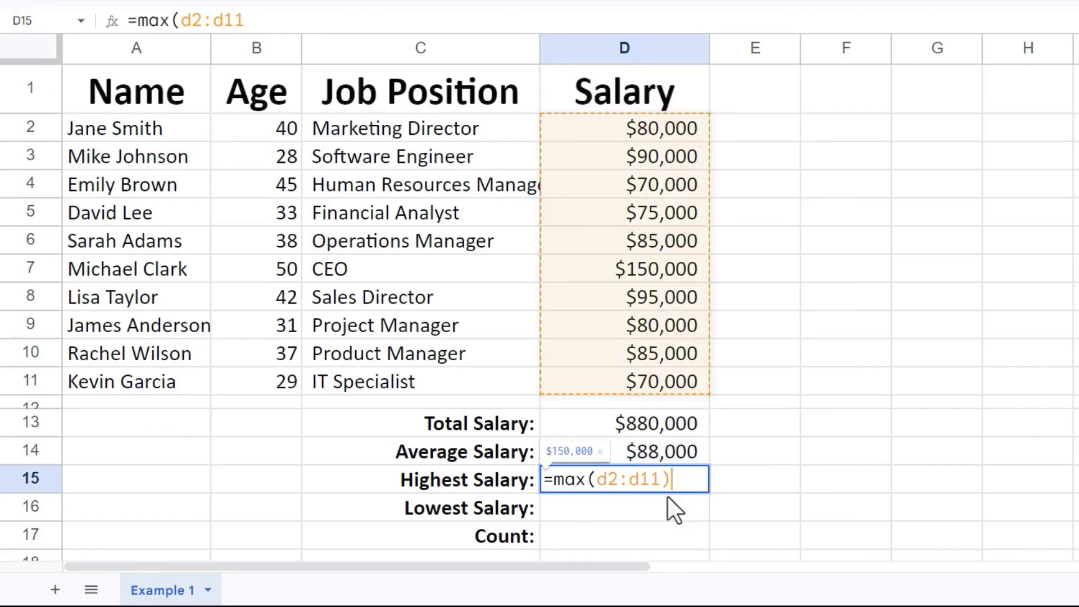
pyautogui.press('Return')
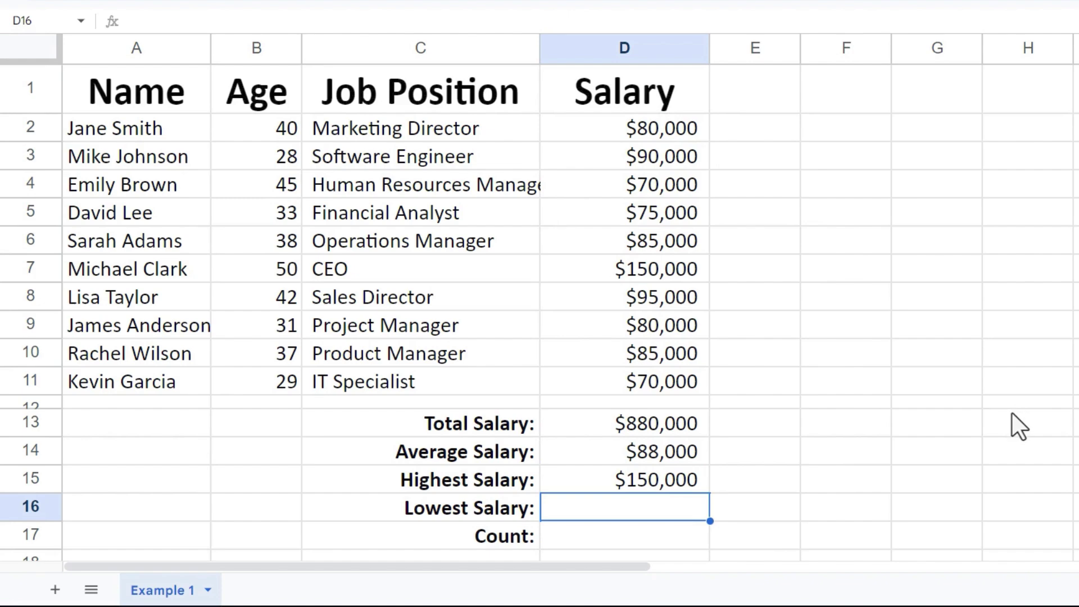
pyautogui.click(683, 274)
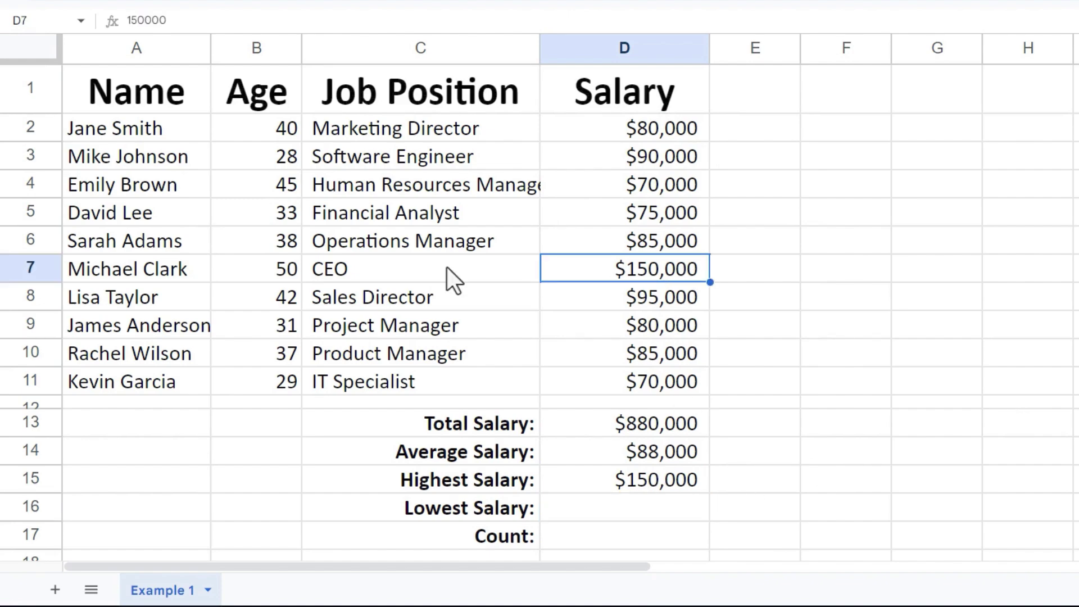
# - Enter =min(D2:D11) in D16 so Lowest Salary shows $70,000
pyautogui.click(617, 515)
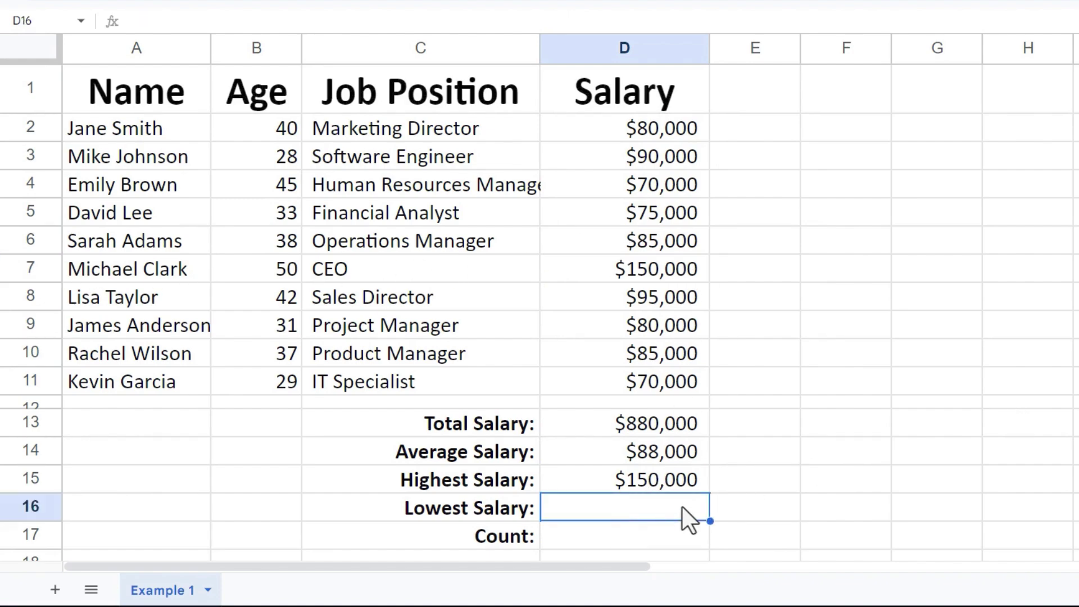
pyautogui.scroll(-1, 682, 506)
pyautogui.write('=')
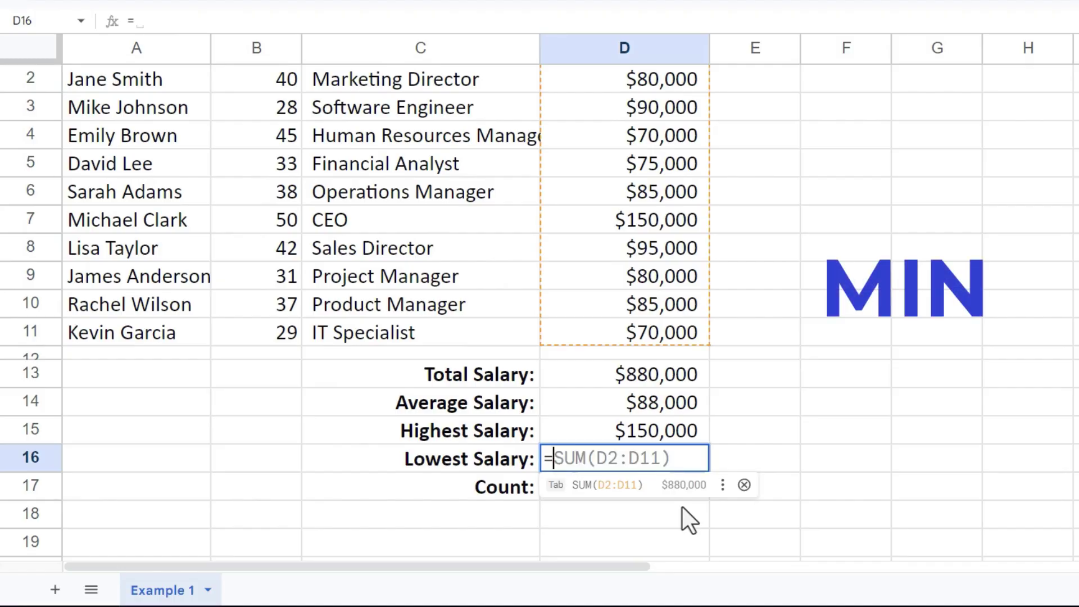
pyautogui.write('min(')
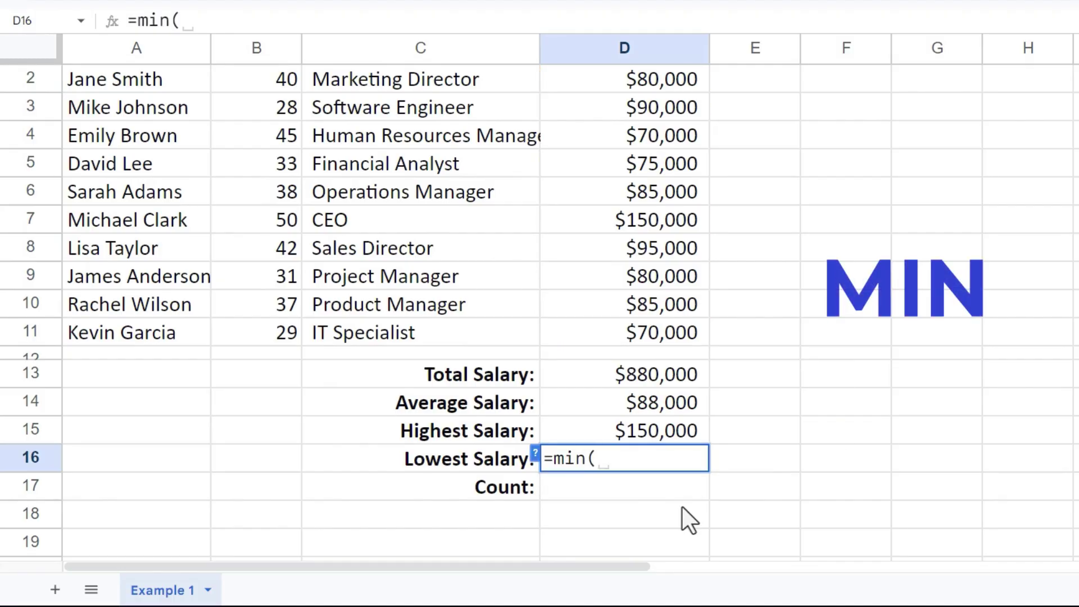
pyautogui.moveTo(652, 78); pyautogui.dragTo(656, 328)
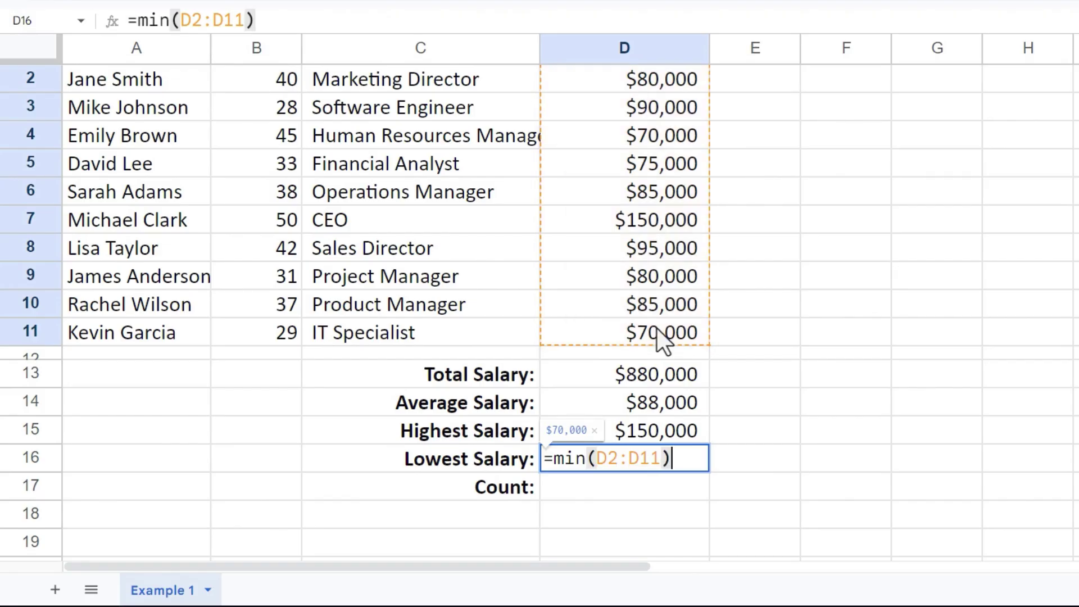
pyautogui.press('Return')
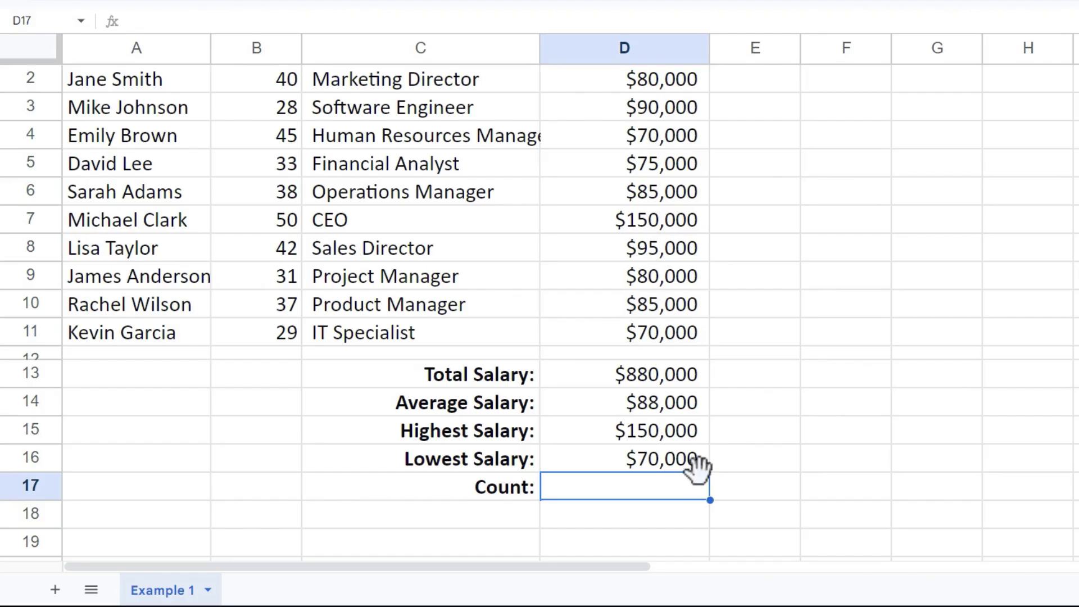
# - Reword the Count: label in C17 to 'Total Number of Employees:'
pyautogui.scroll(1, 703, 467)
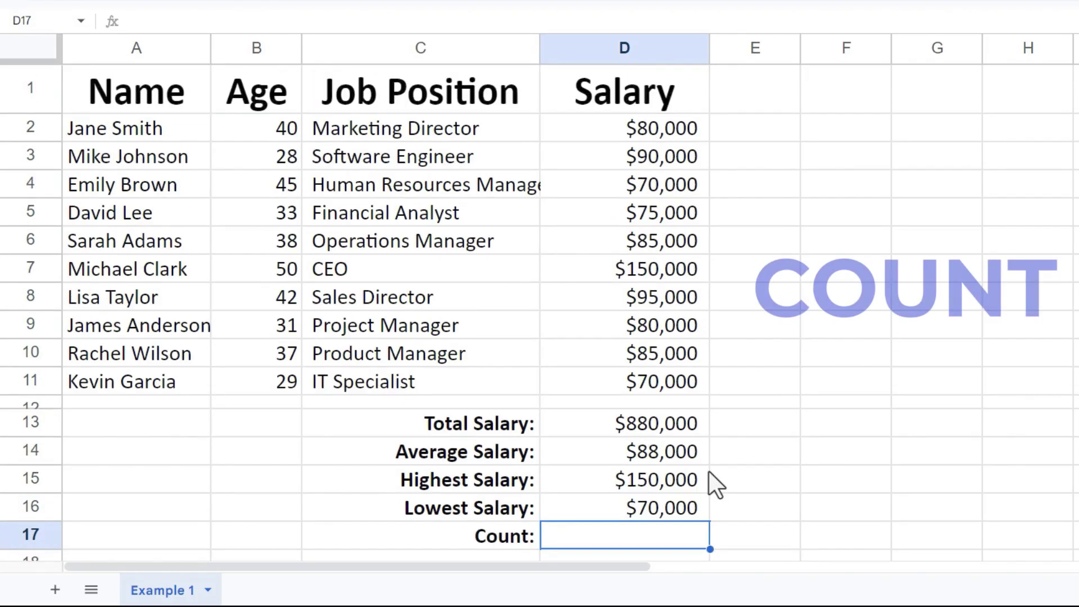
pyautogui.click(521, 536)
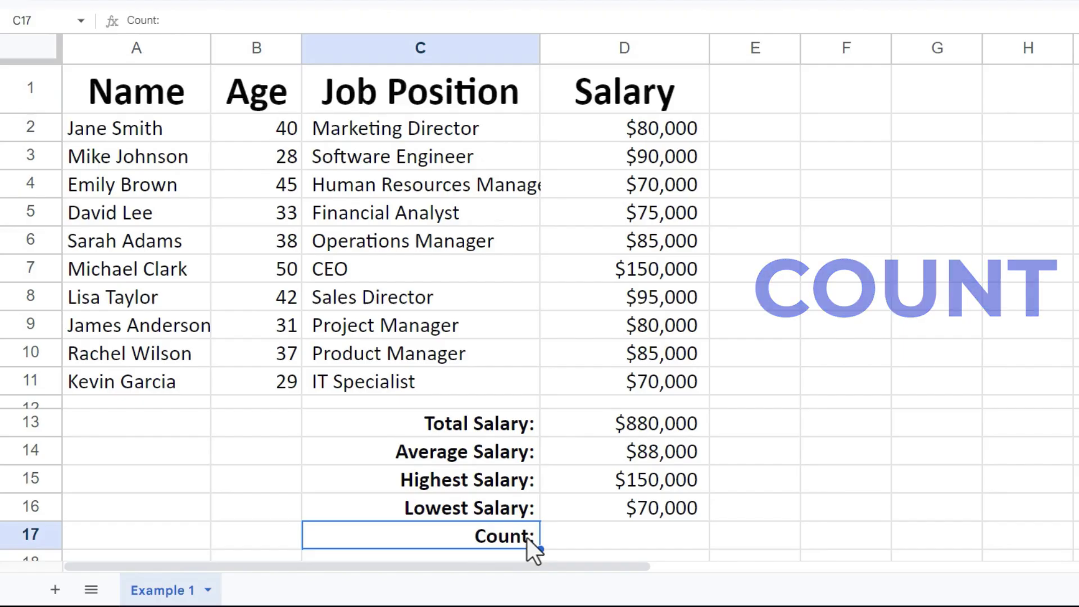
pyautogui.write('Total Number of Employees:')
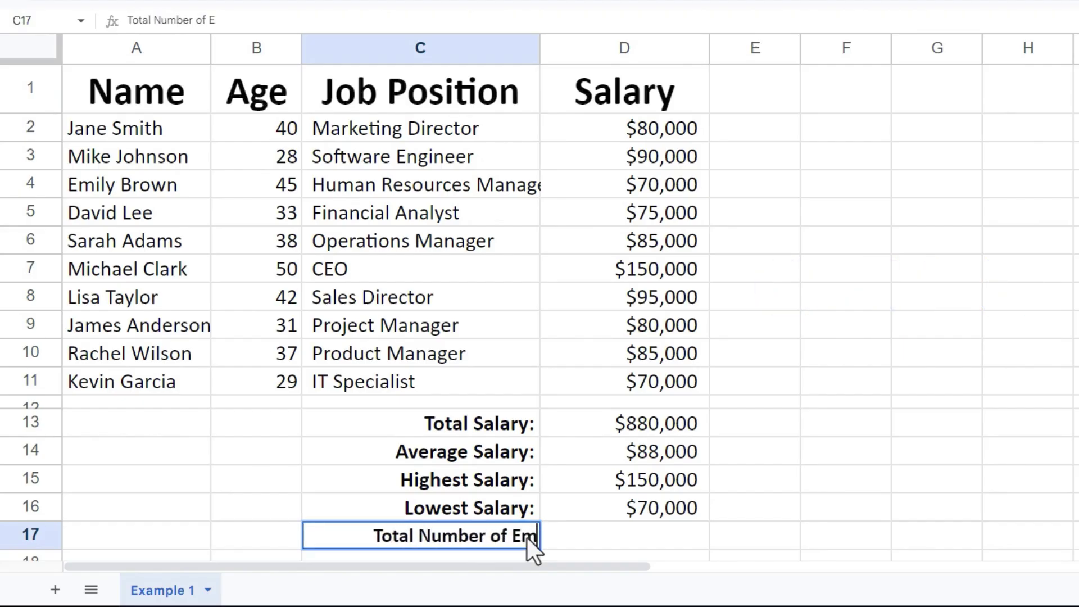
# - Enter =count(D2:D11) in D17 so it shows 10 employees
pyautogui.click(668, 534)
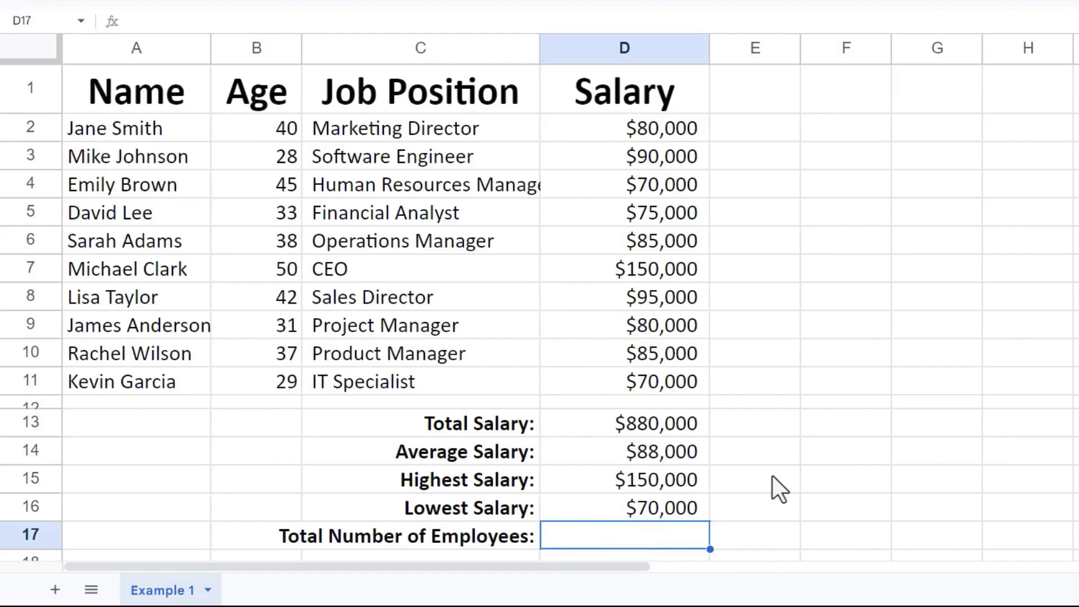
pyautogui.write('=count')
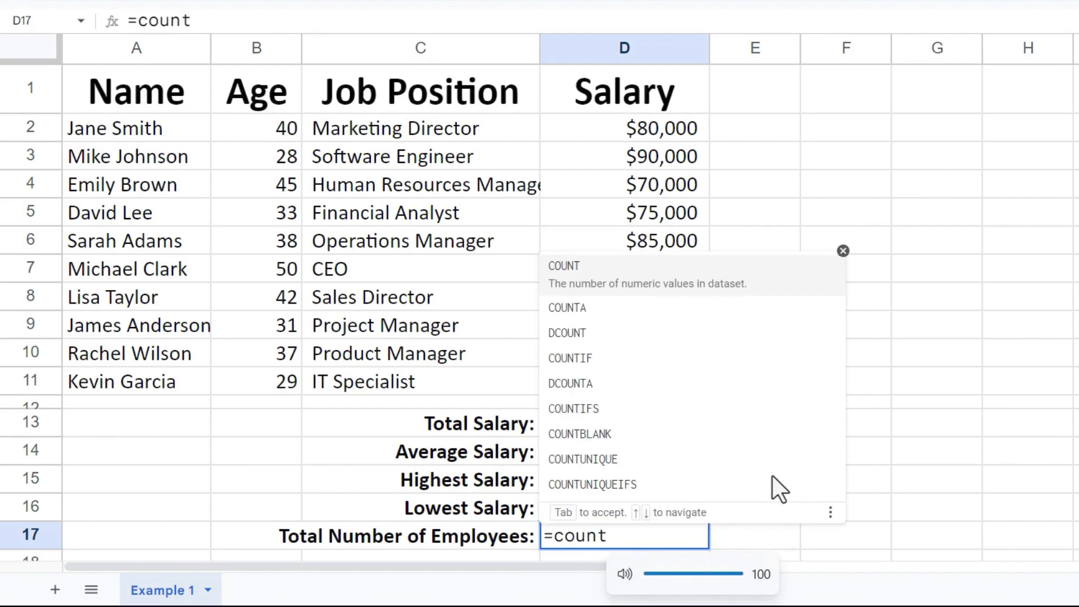
pyautogui.write('(')
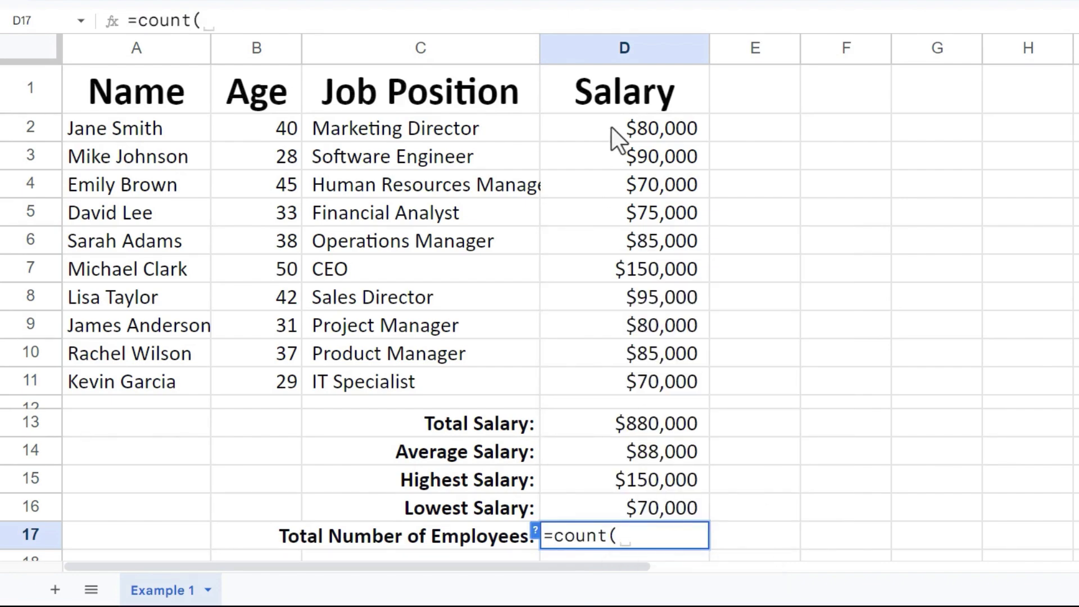
pyautogui.moveTo(612, 127); pyautogui.dragTo(598, 383)
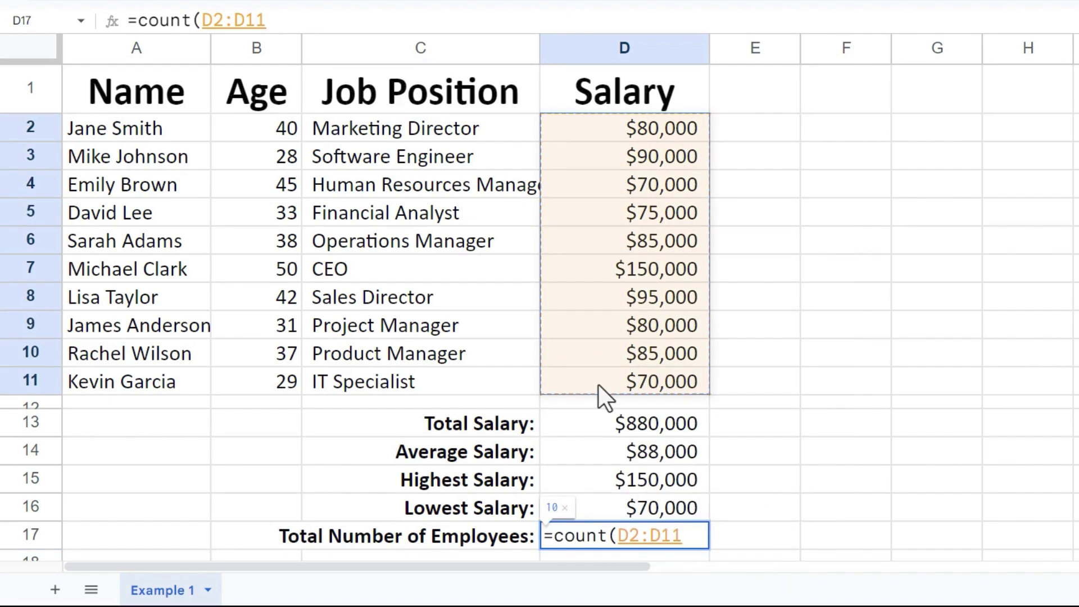
pyautogui.press('Return')
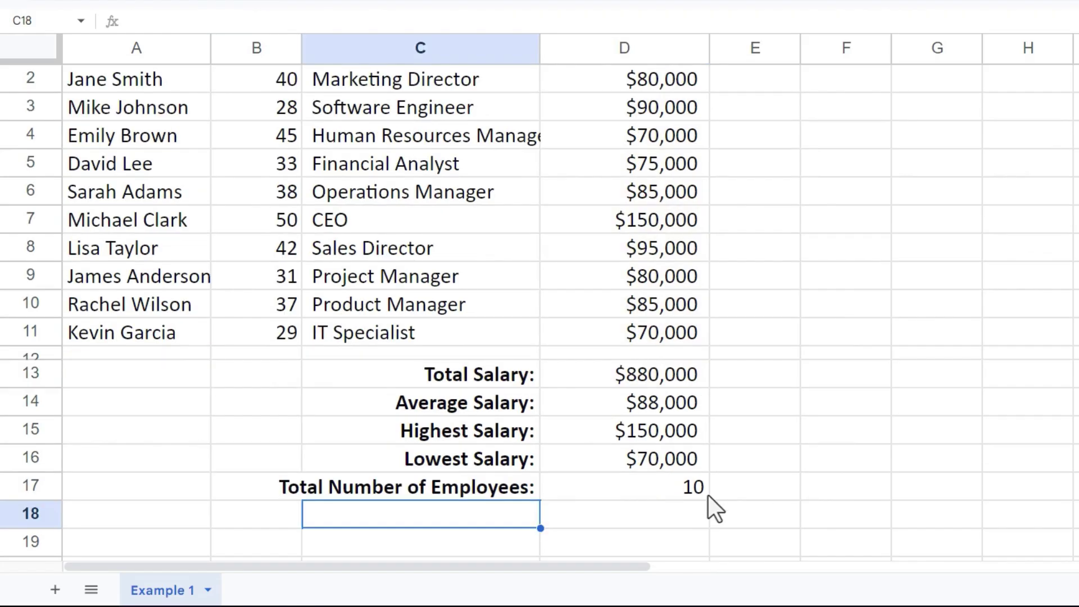
pyautogui.scroll(1, 694, 508)
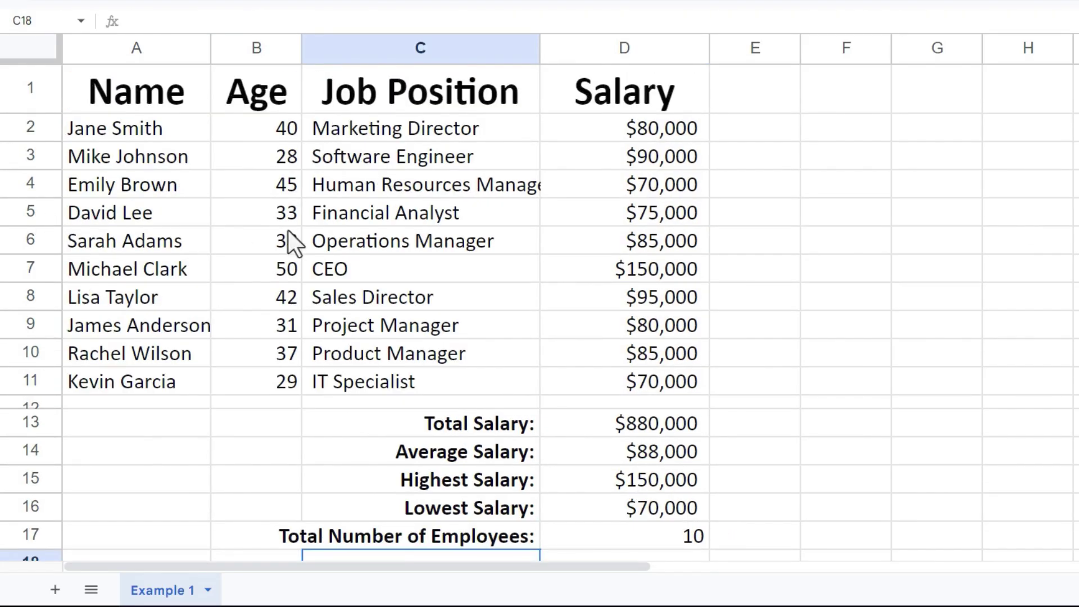
# - Insert a blank row above row 5 of the employee table
pyautogui.click(29, 214)
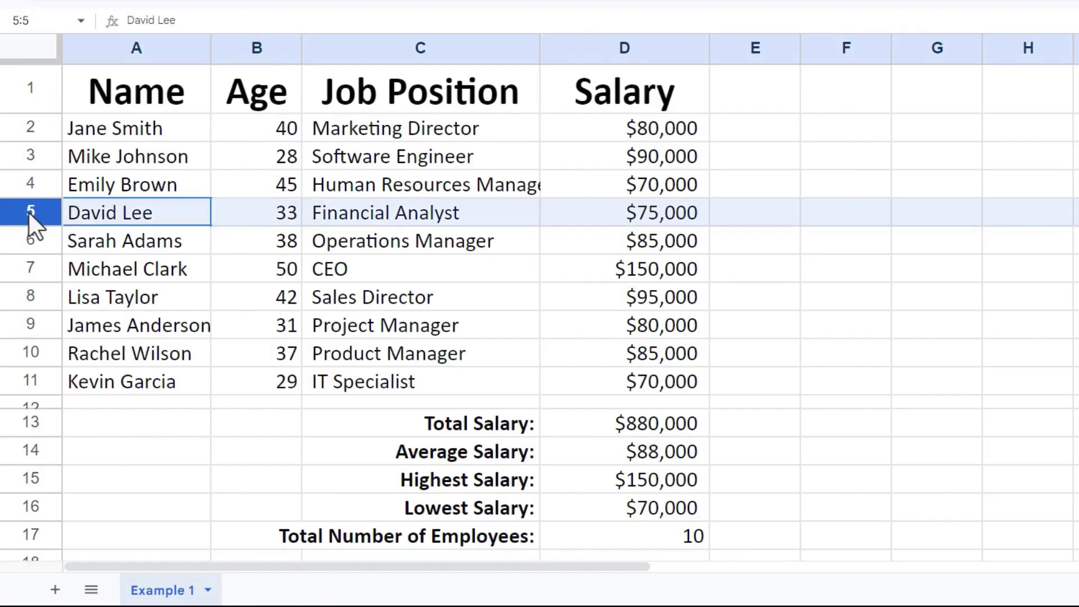
pyautogui.rightClick(29, 212)
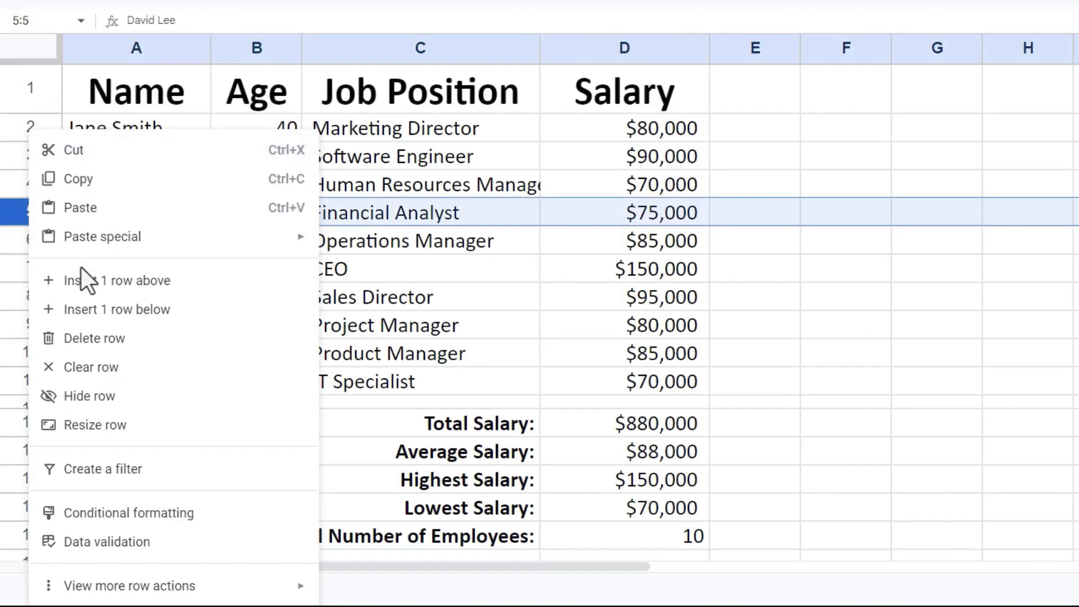
pyautogui.click(135, 281)
# - Fill the new row with the employee's name, age 34, Salesperson and salary 56,000
pyautogui.click(146, 212)
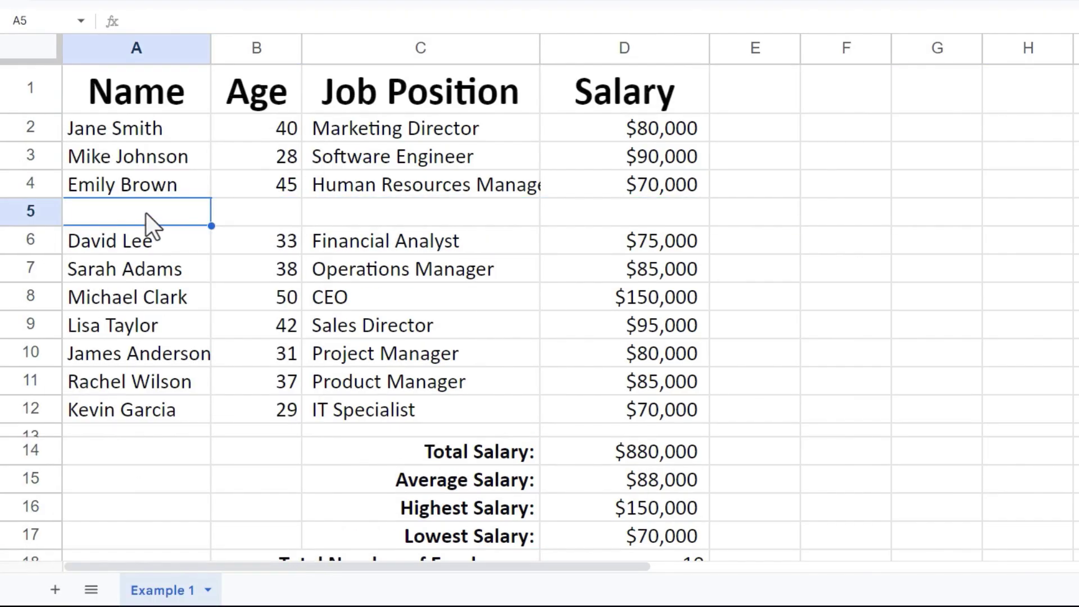
pyautogui.write('John Doe')
pyautogui.press('Tab')
pyautogui.write('34')
pyautogui.press('Tab')
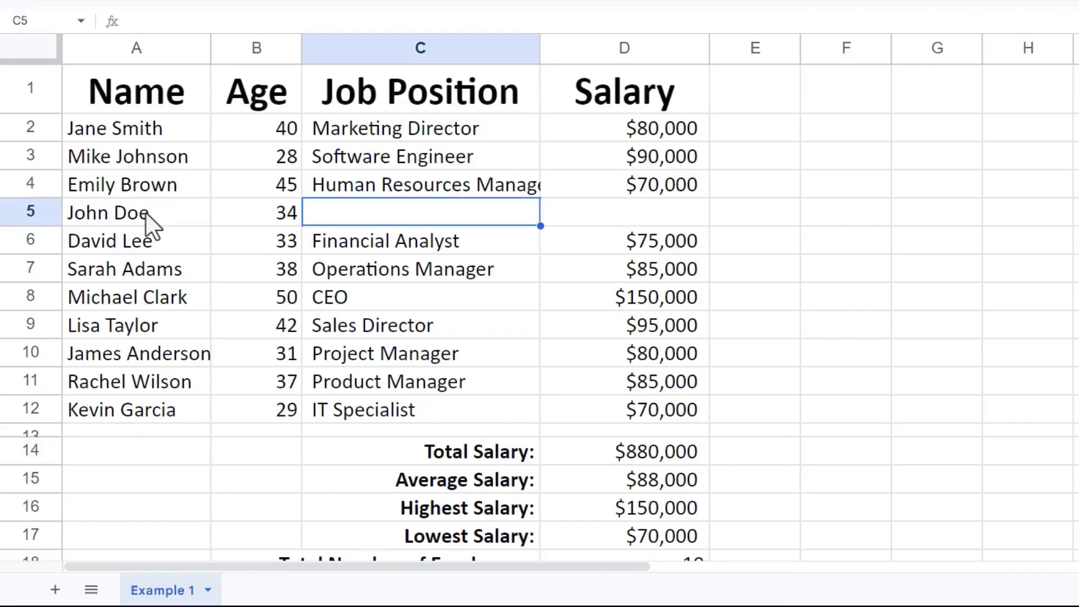
pyautogui.write('Salesperson')
pyautogui.press('Tab')
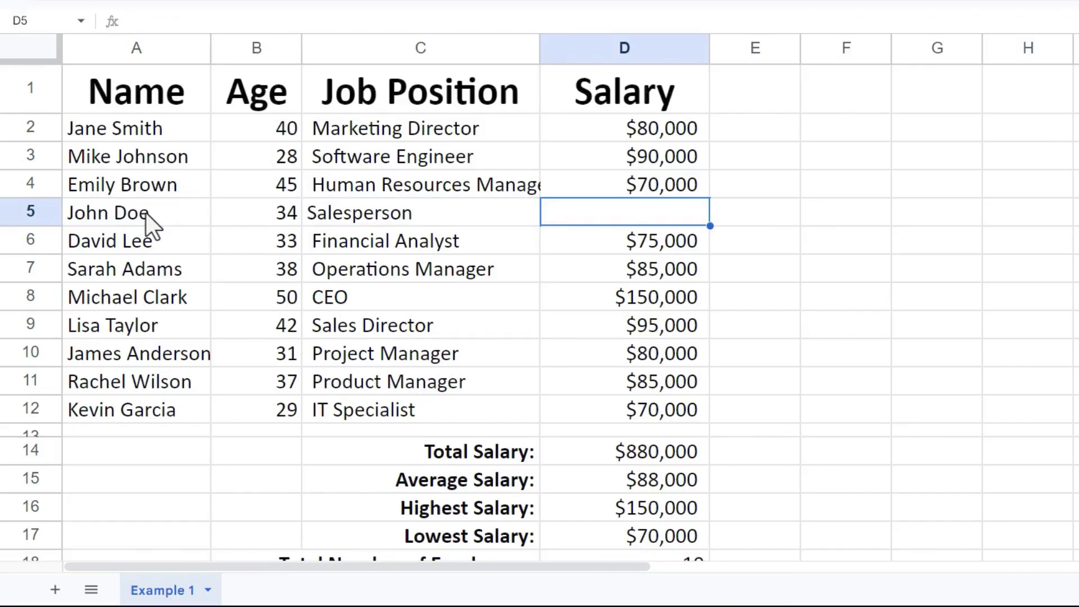
pyautogui.write('56,00')
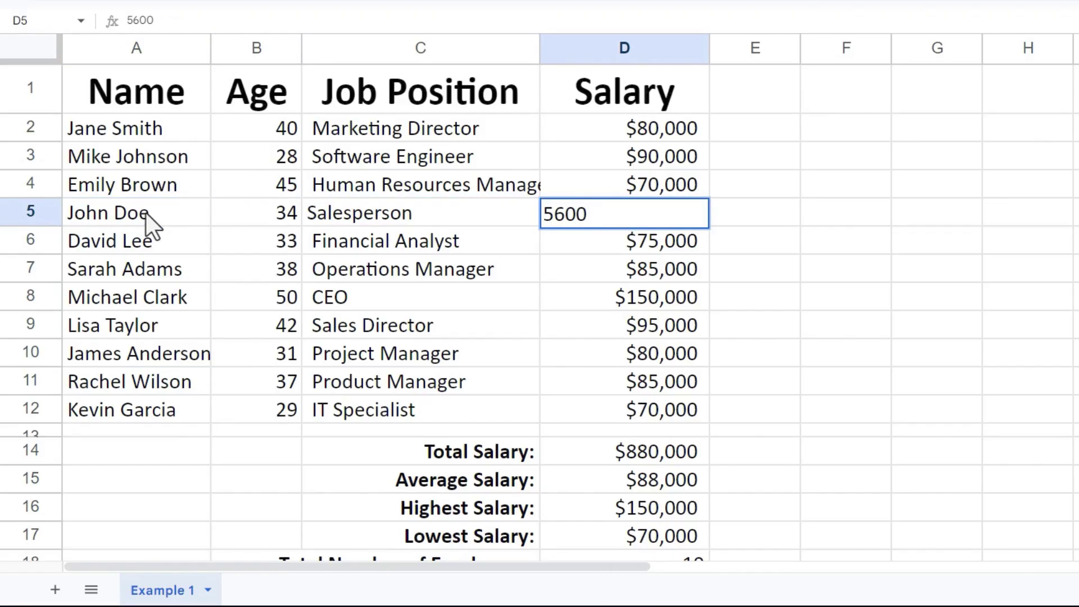
pyautogui.write('0')
pyautogui.press('Return')
pyautogui.scroll(-2, 166, 245)
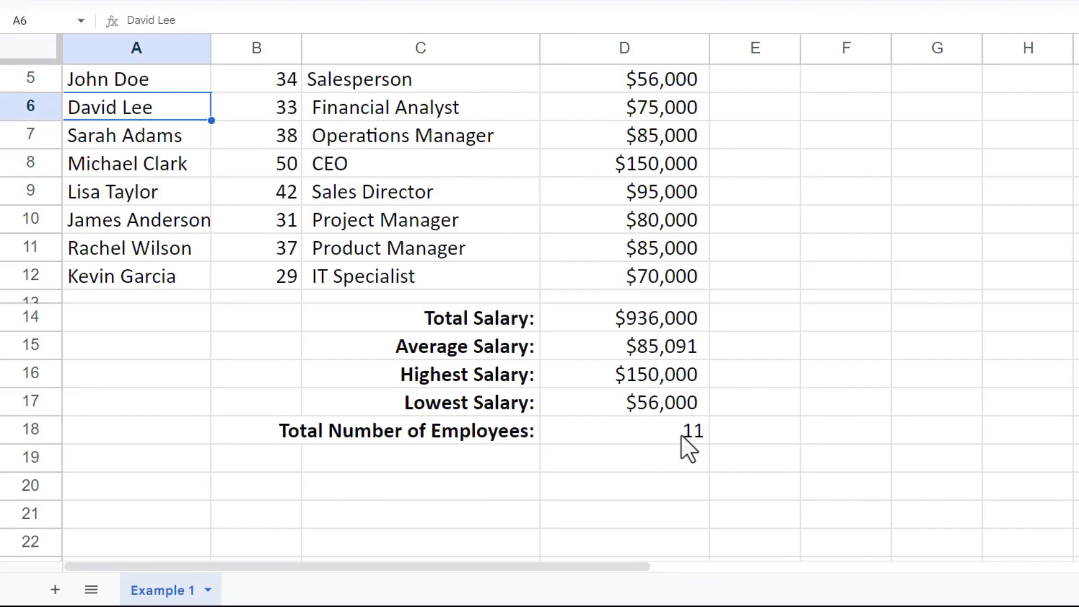
# - Change the employee count in D18 to =count(C2:C12) over job positions, which shows 0
pyautogui.click(687, 458)
pyautogui.click(666, 430)
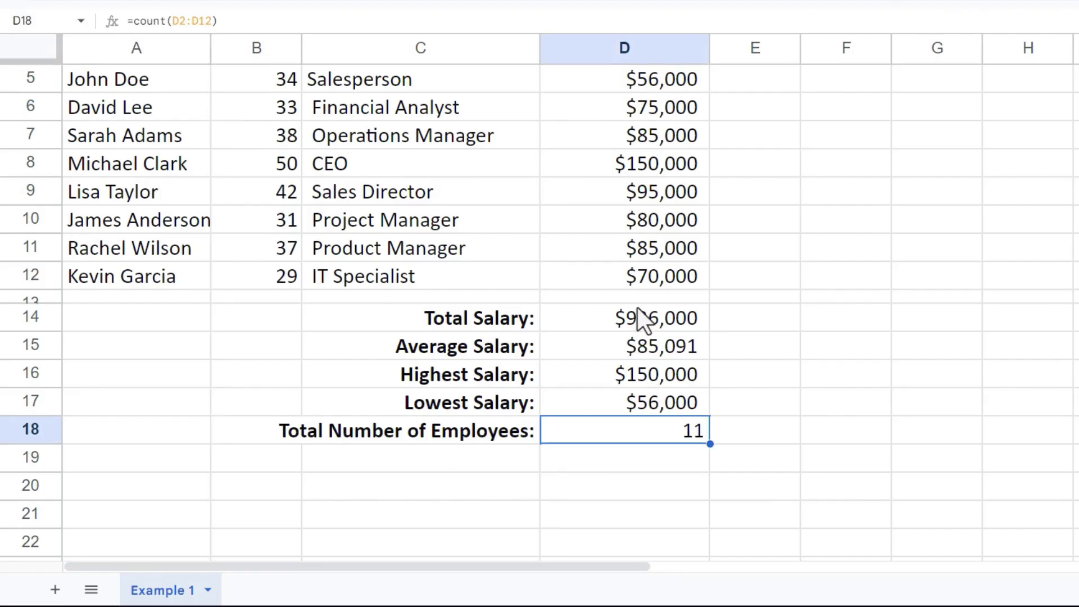
pyautogui.write('=')
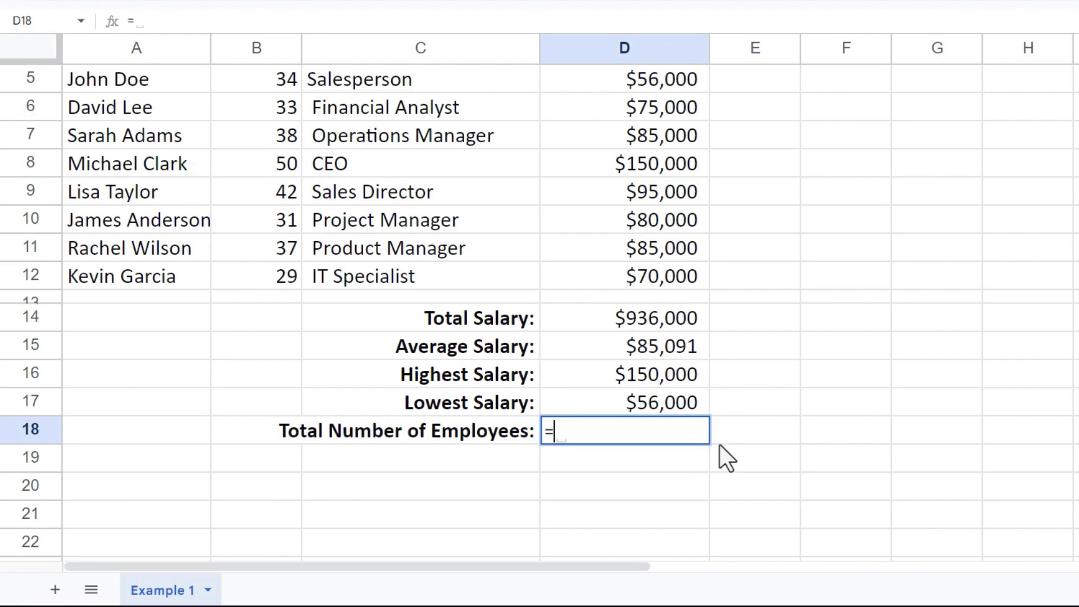
pyautogui.write('count(')
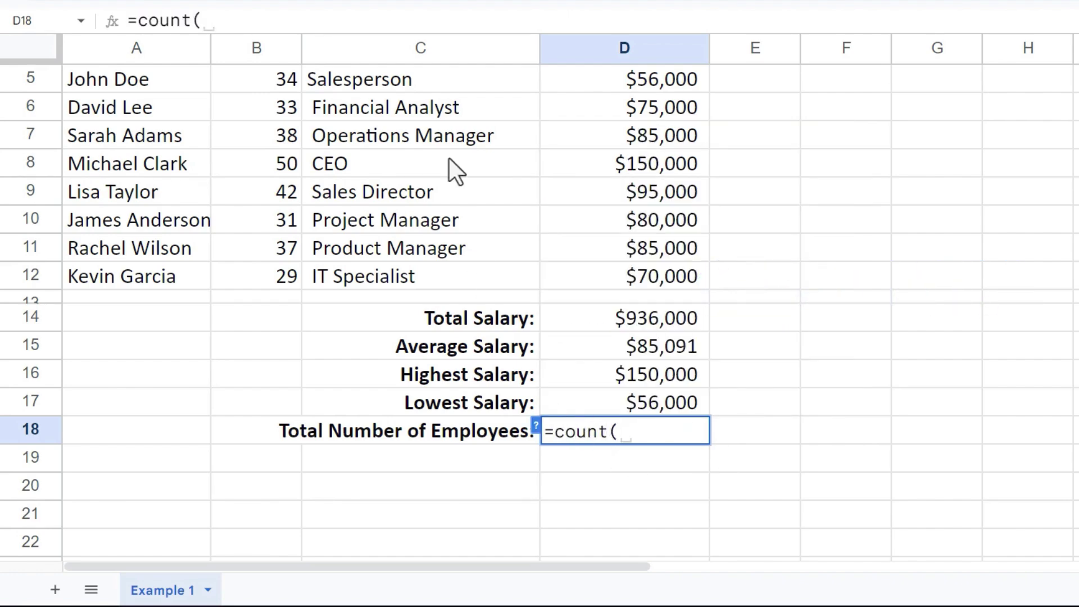
pyautogui.scroll(2, 448, 169)
pyautogui.moveTo(422, 410); pyautogui.dragTo(399, 137)
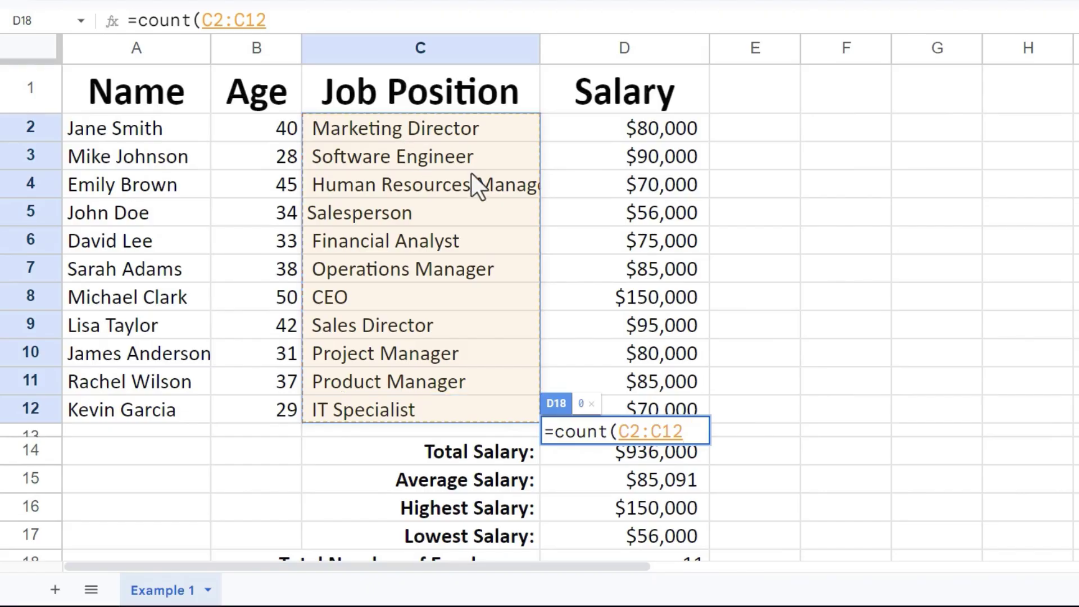
pyautogui.press('Return')
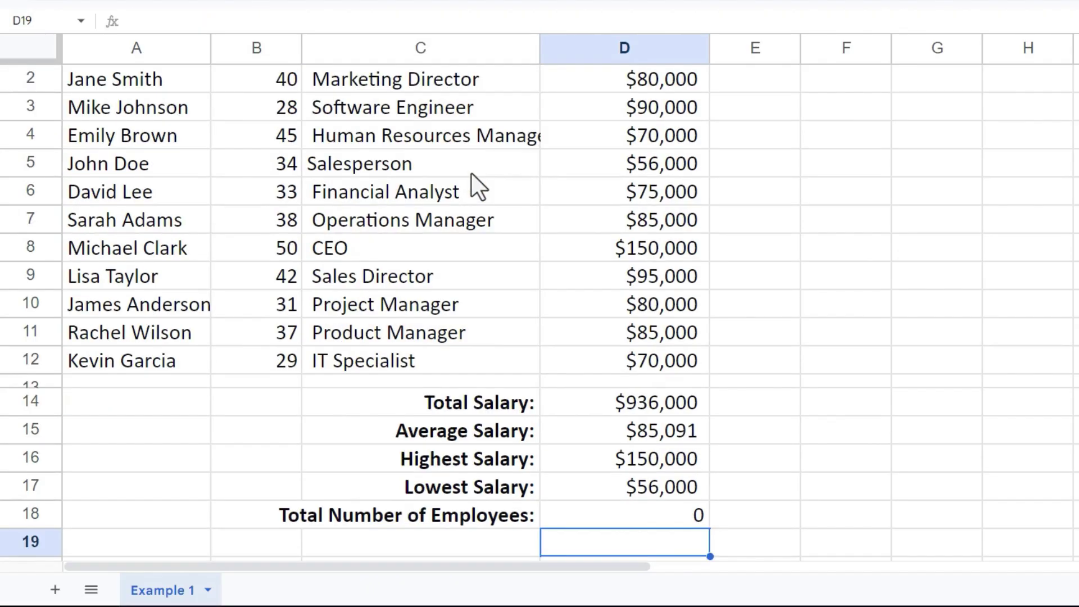
pyautogui.click(694, 515)
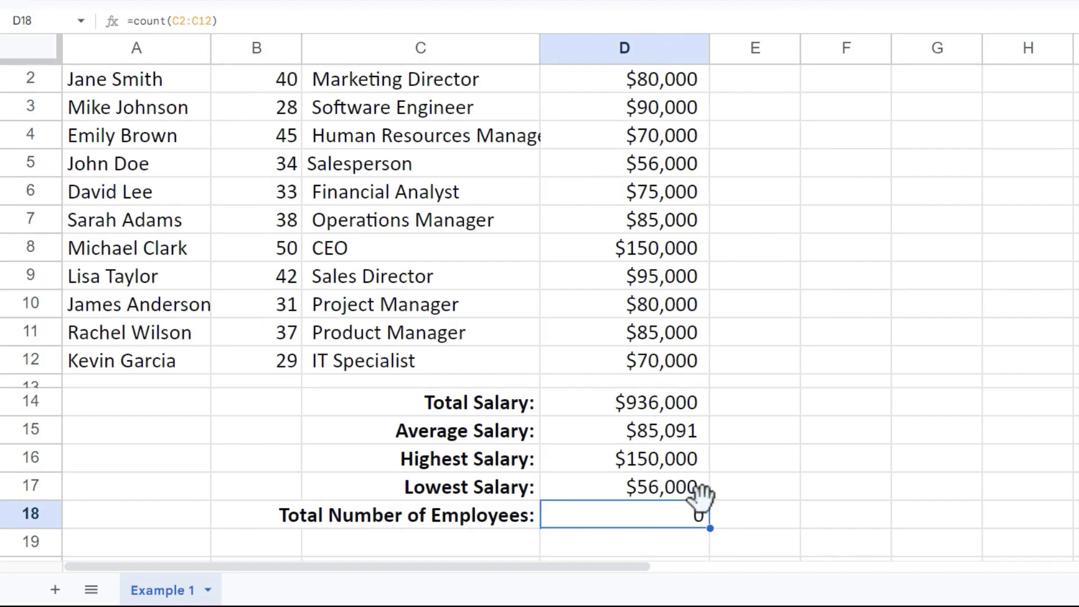
# - Replace the D18 formula with =counta(A2:A12) over the names, giving 11
pyautogui.write('=')
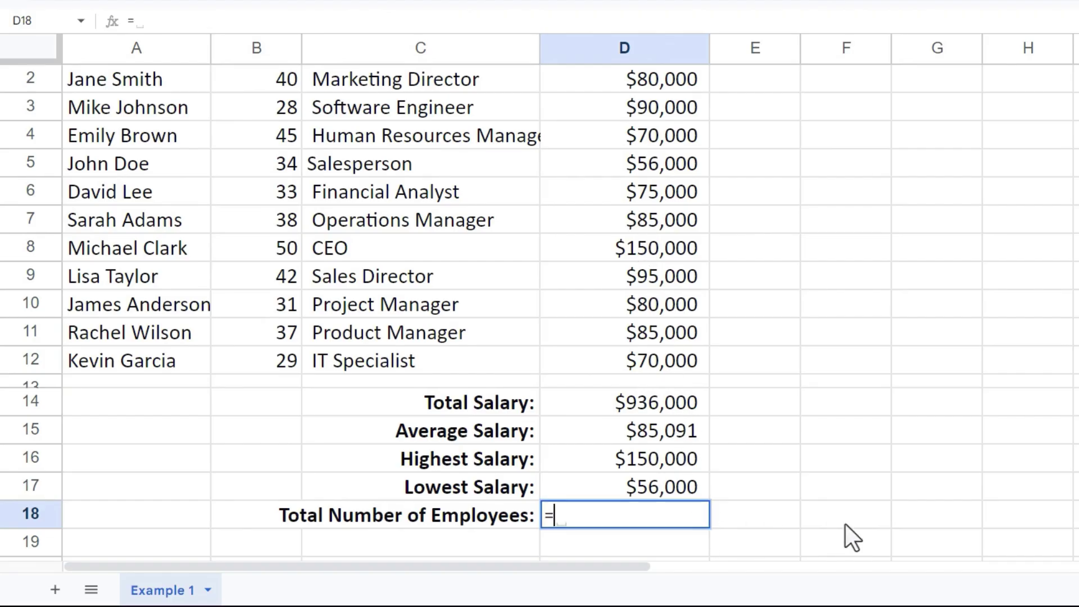
pyautogui.write('counta(')
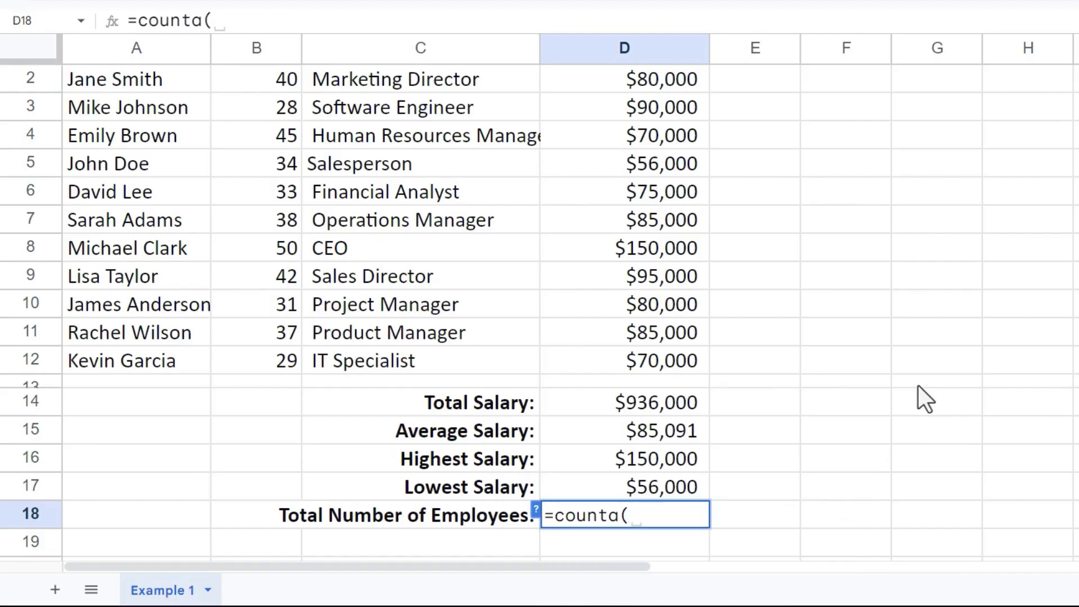
pyautogui.scroll(1, 408, 164)
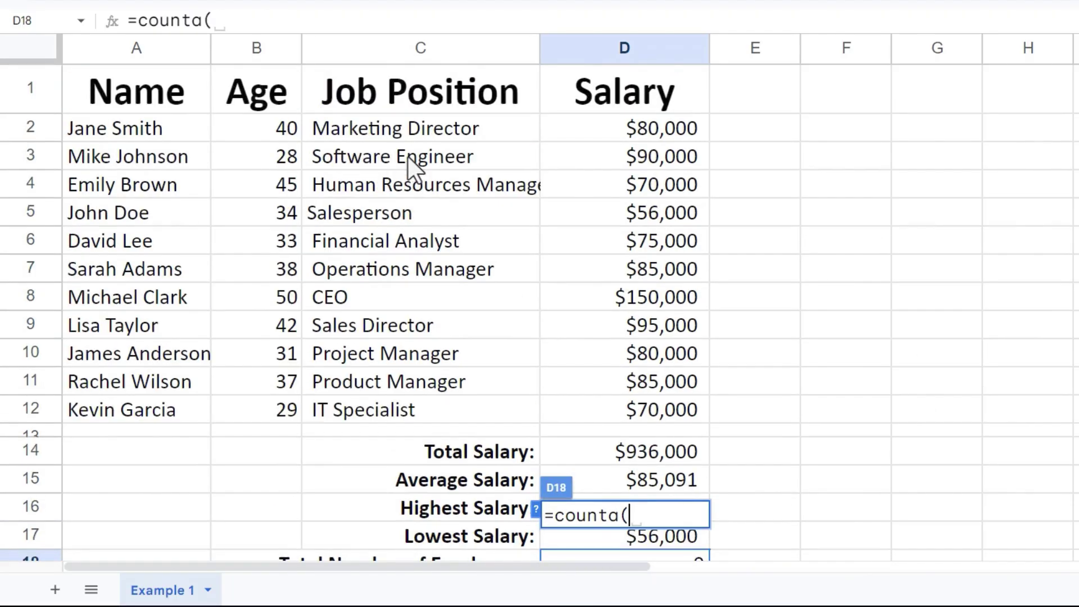
pyautogui.moveTo(125, 409); pyautogui.dragTo(109, 140)
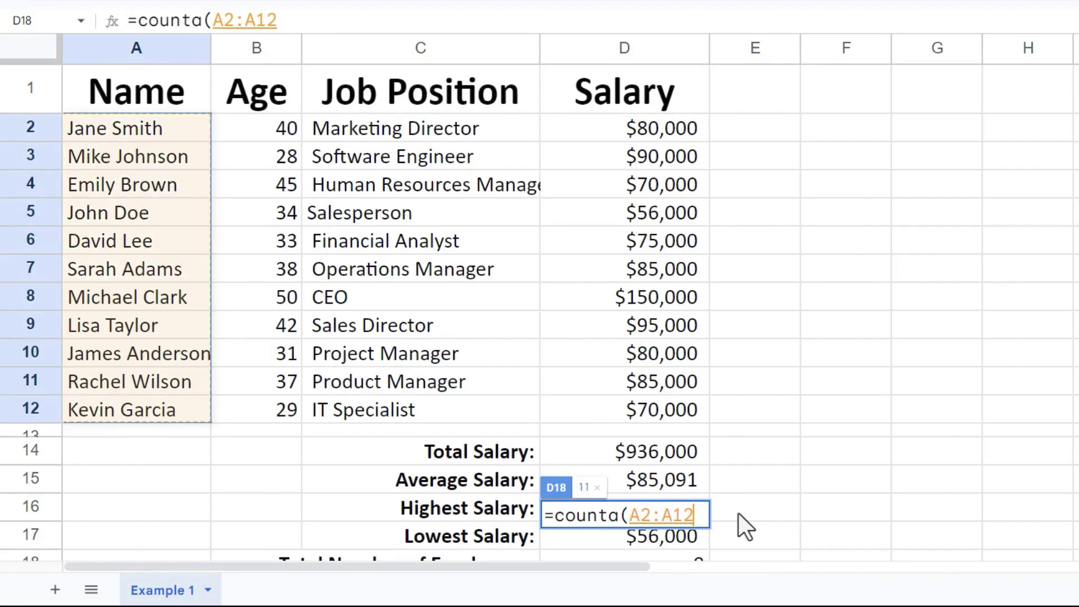
pyautogui.write(')')
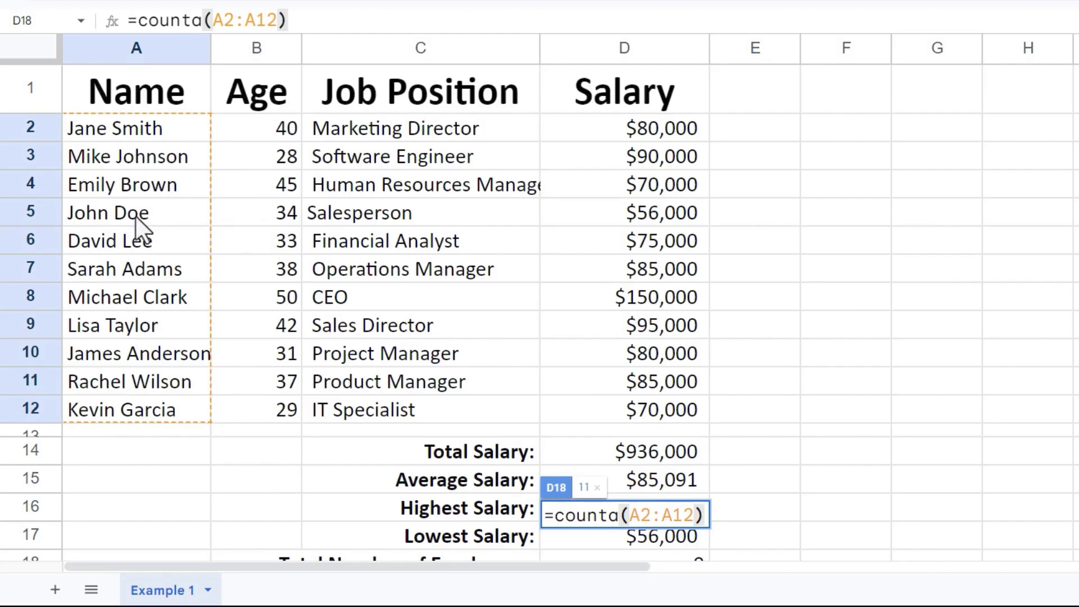
pyautogui.press('Return')
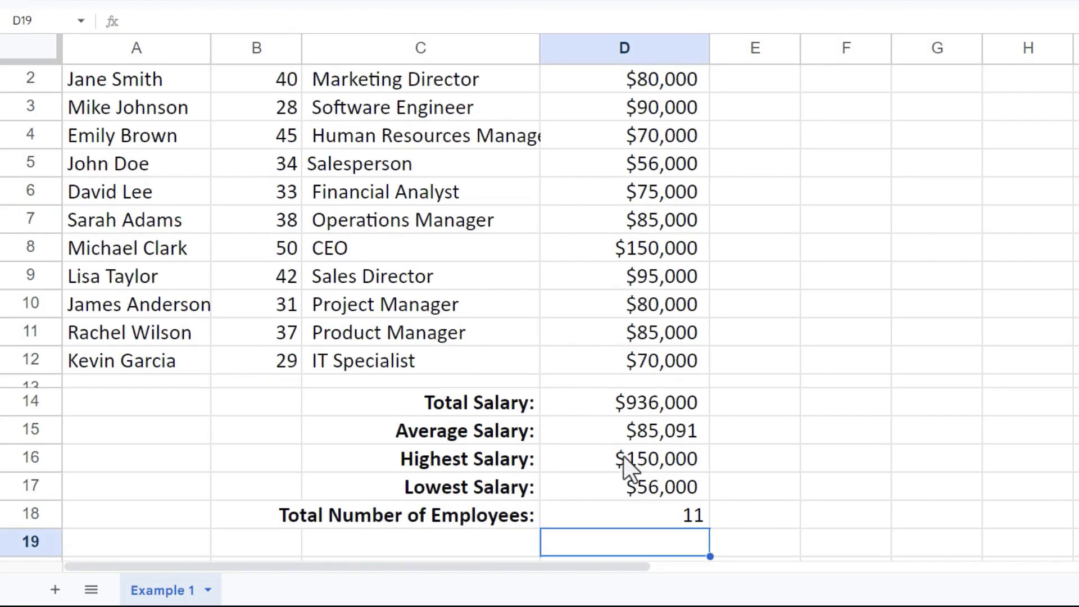
pyautogui.click(691, 515)
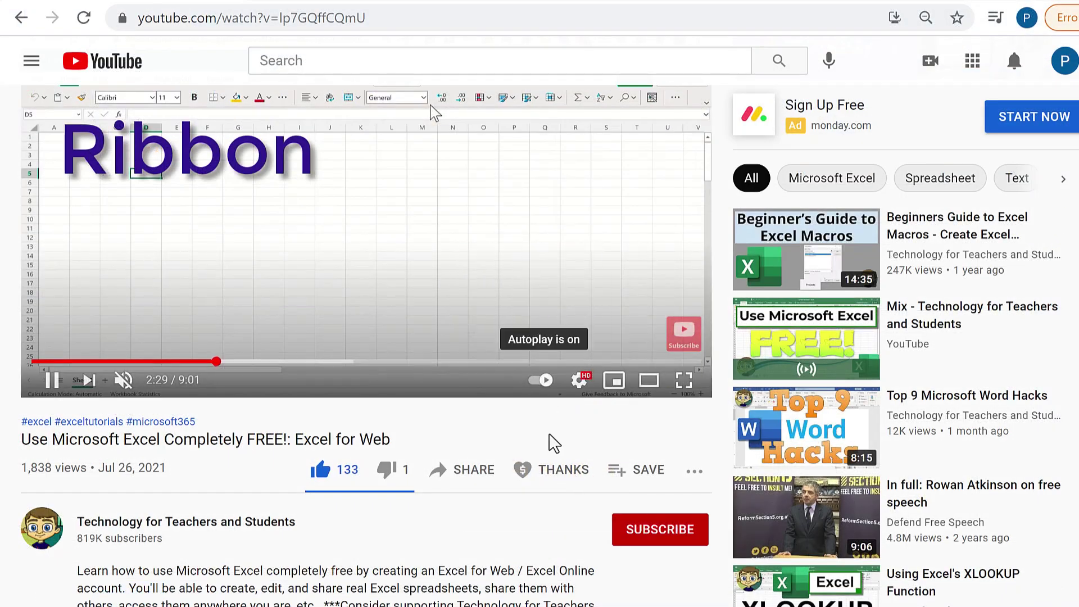
# - Bring up the channel's Super Thanks dialog with its $2.00, $5.00, $10.00 and $50.00 amounts
pyautogui.click(562, 469)
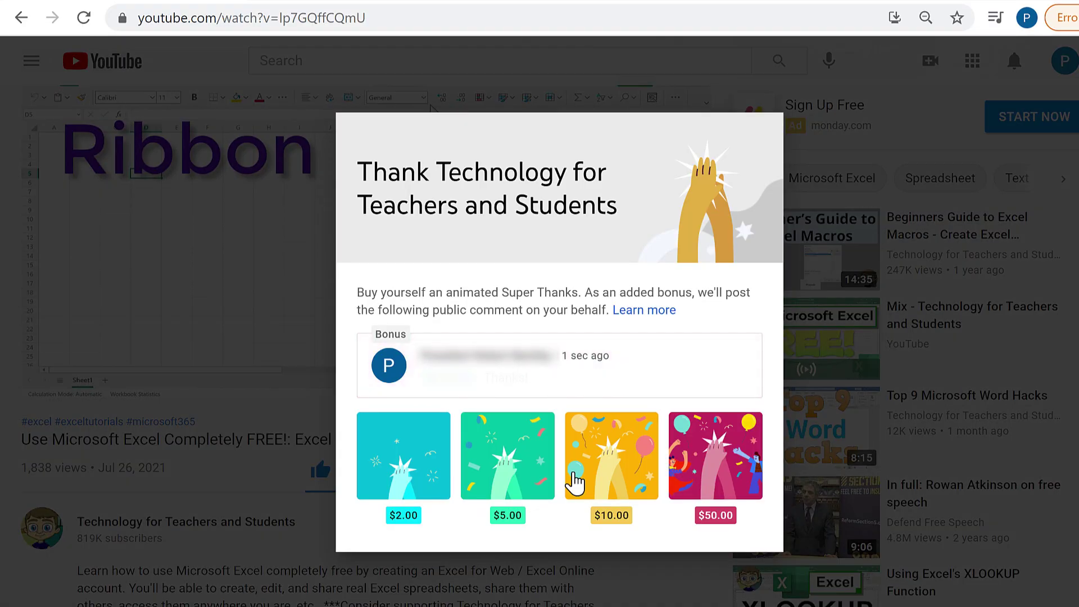